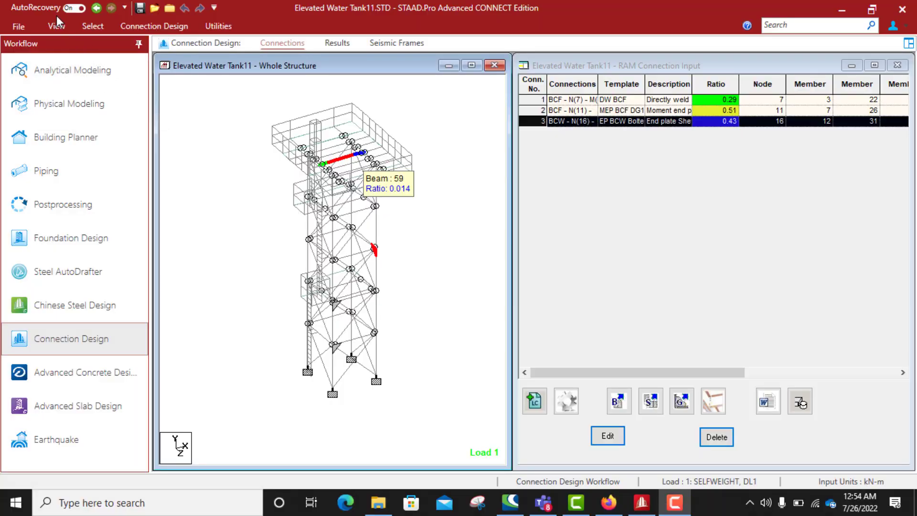
# Delete the lowest diagonal brace running from the front support to the right-hand column, along with the existing result files
pyautogui.click(411, 281)
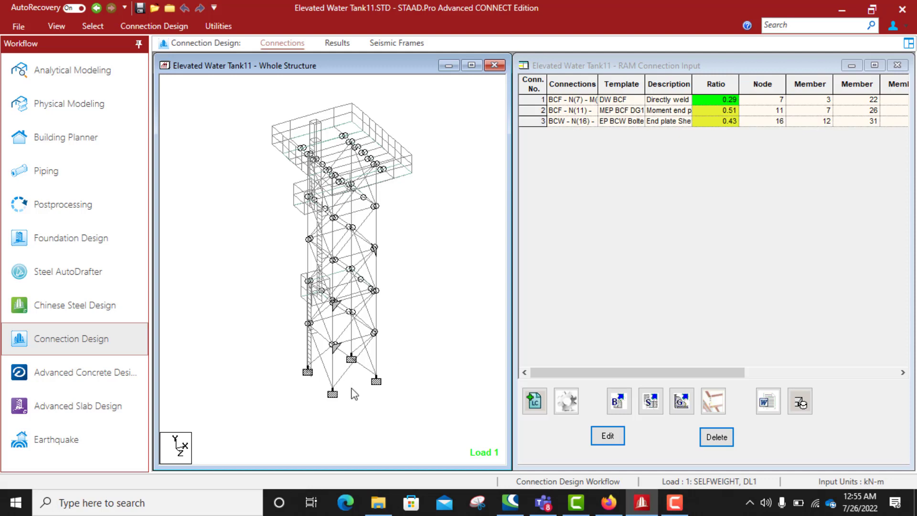
pyautogui.press('Right')
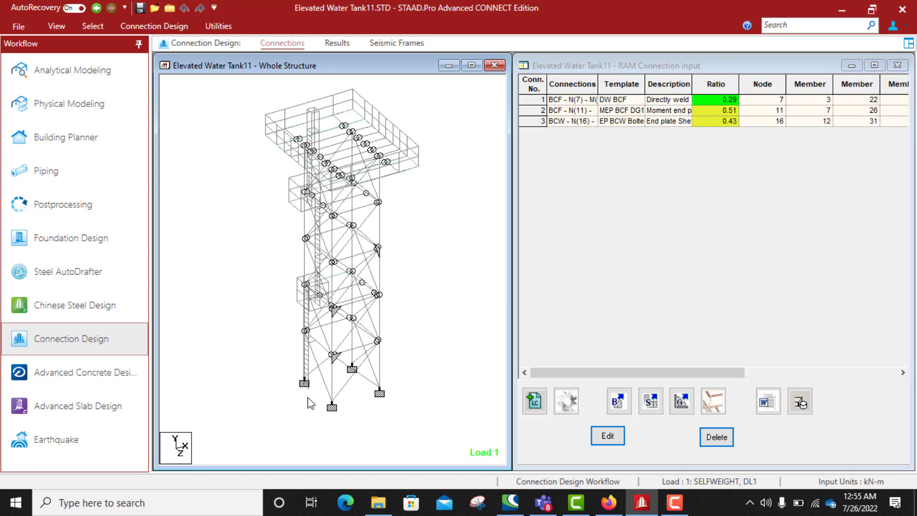
pyautogui.press('Right')
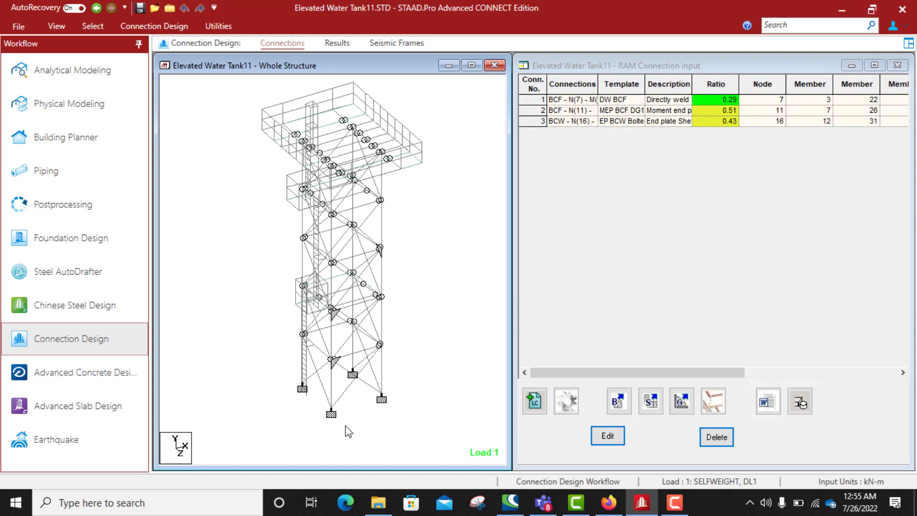
pyautogui.click(339, 398)
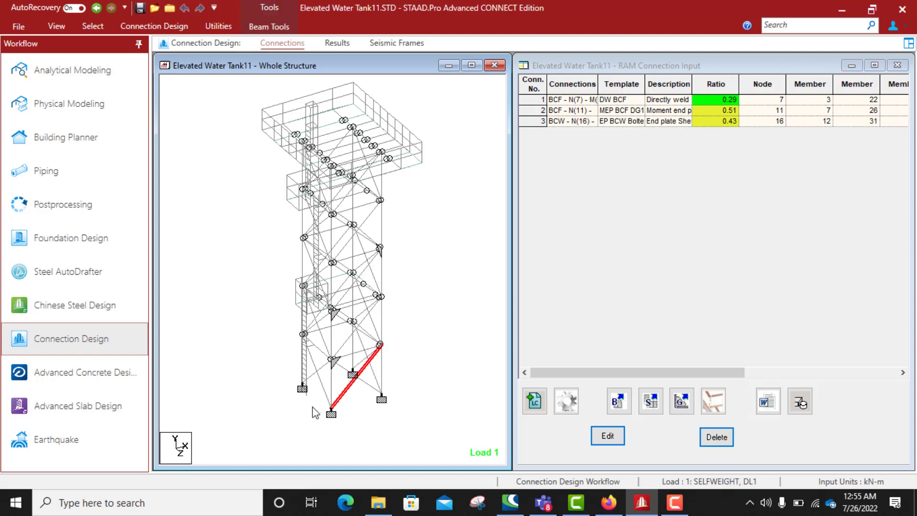
pyautogui.press('Delete')
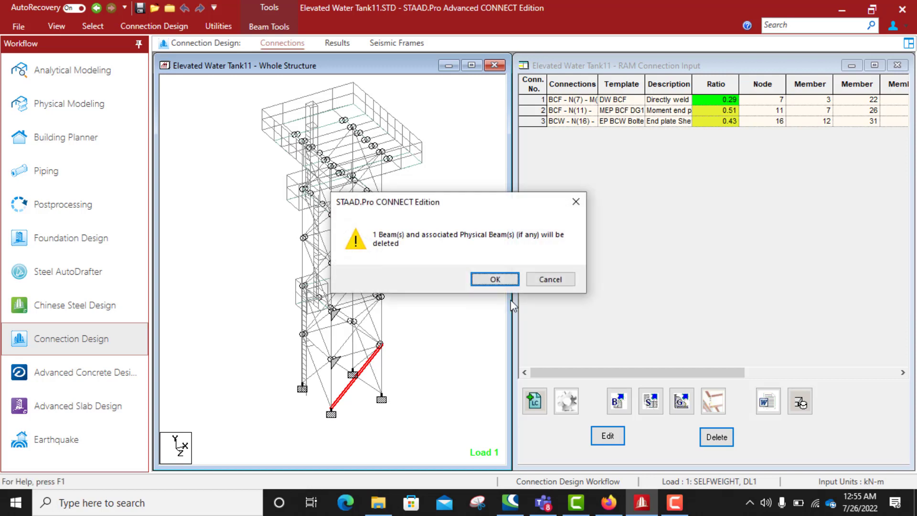
pyautogui.click(495, 280)
pyautogui.click(497, 281)
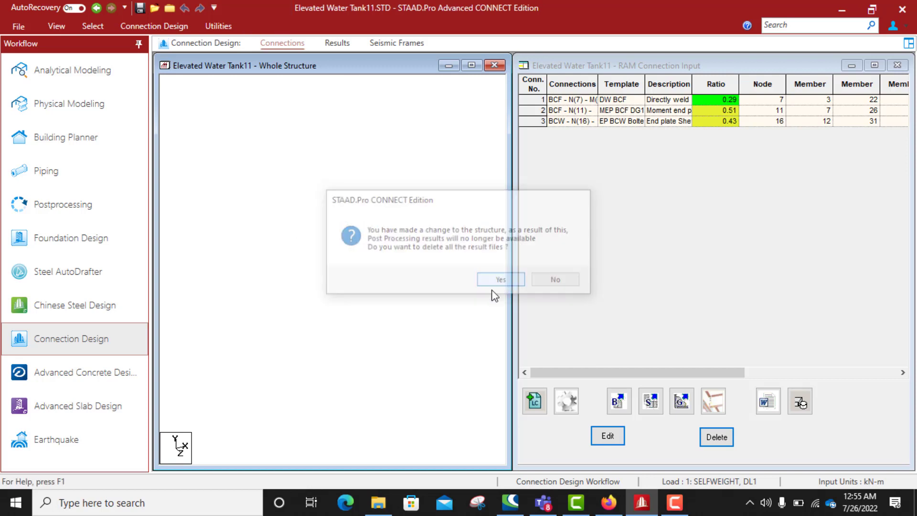
# Delete the other lowest diagonal brace, which runs from the front support to the left-hand column
pyautogui.click(326, 392)
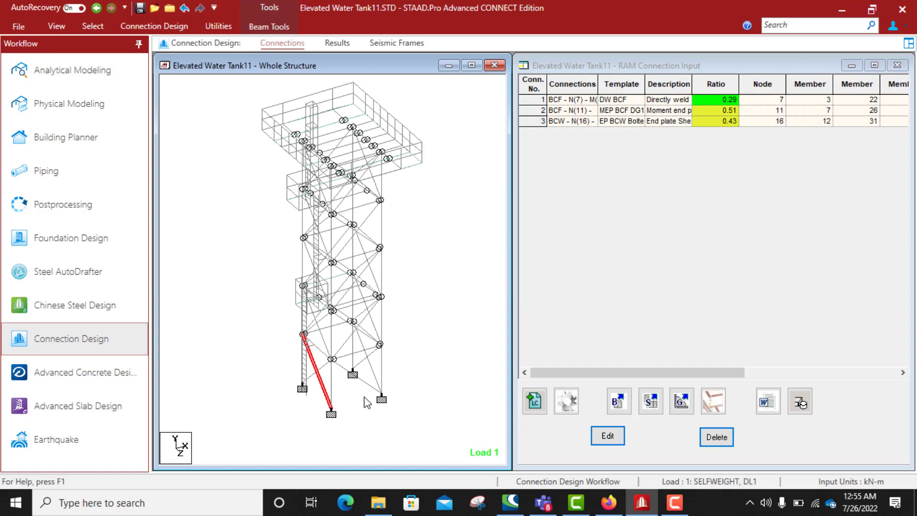
pyautogui.press('Delete')
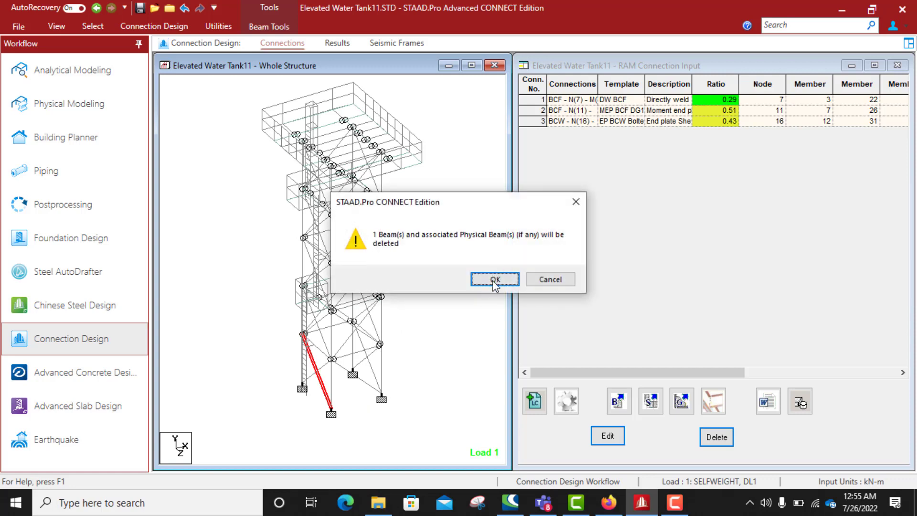
pyautogui.click(494, 281)
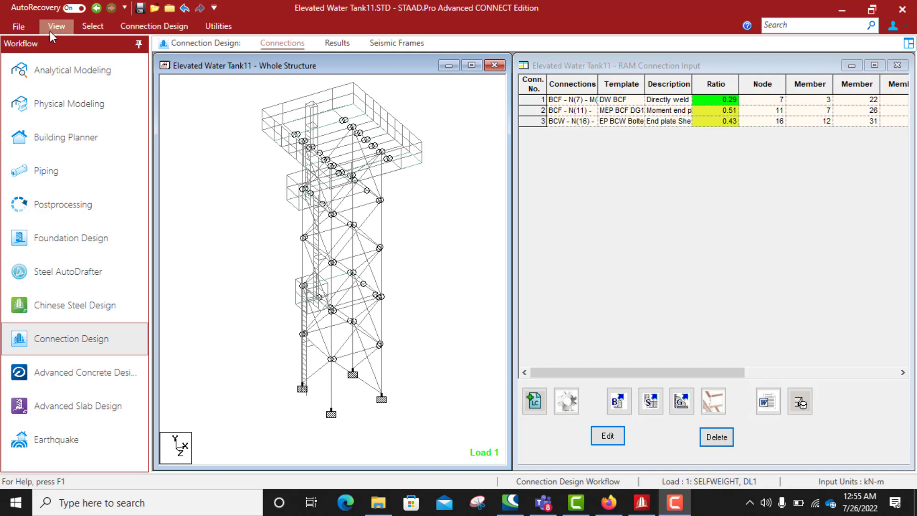
# Rerun the structural analysis from the Analytical Modeling workflow and stay in modeling mode when it finishes
pyautogui.click(75, 65)
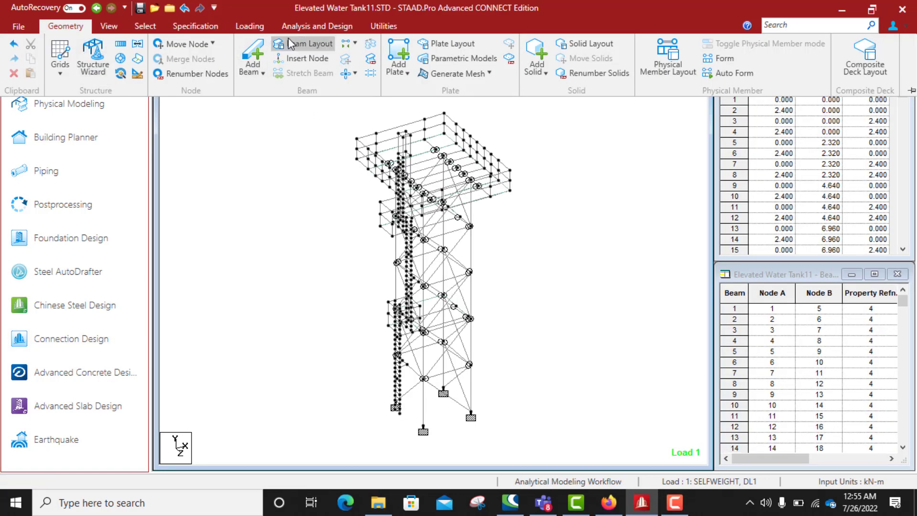
pyautogui.click(310, 28)
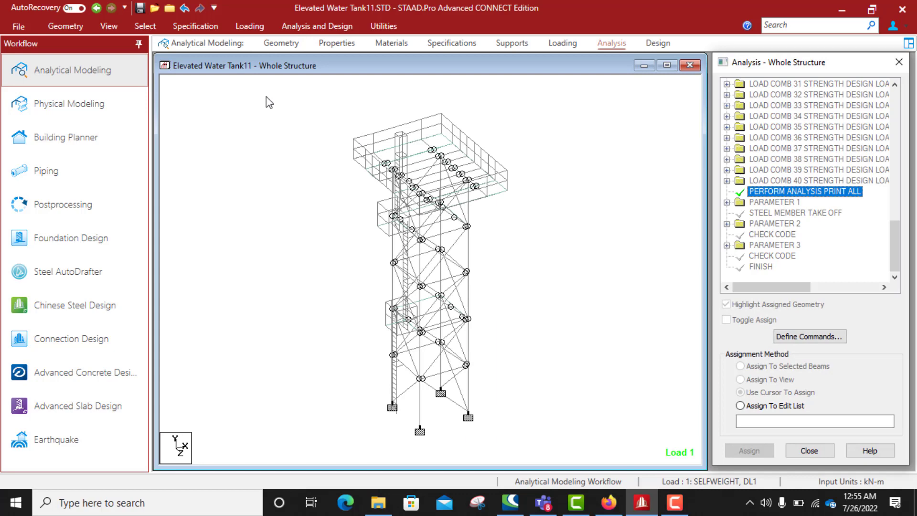
pyautogui.click(311, 27)
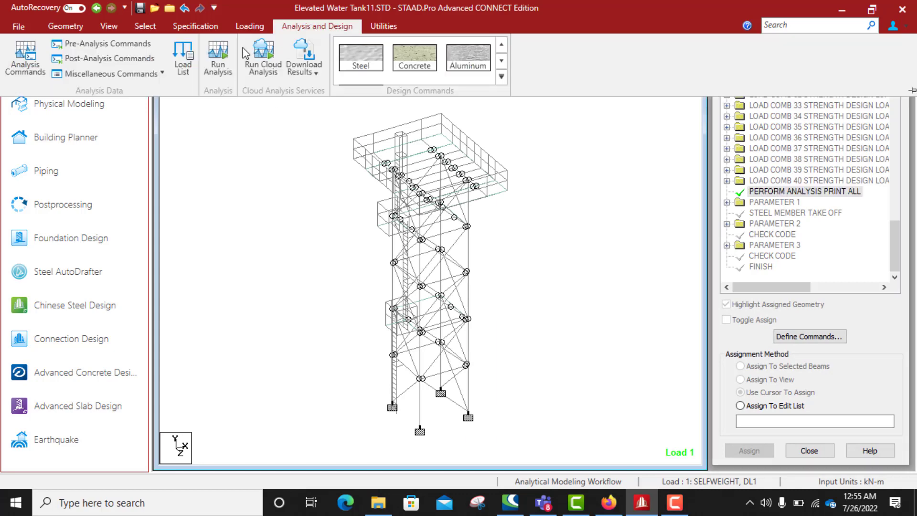
pyautogui.click(218, 55)
pyautogui.click(452, 285)
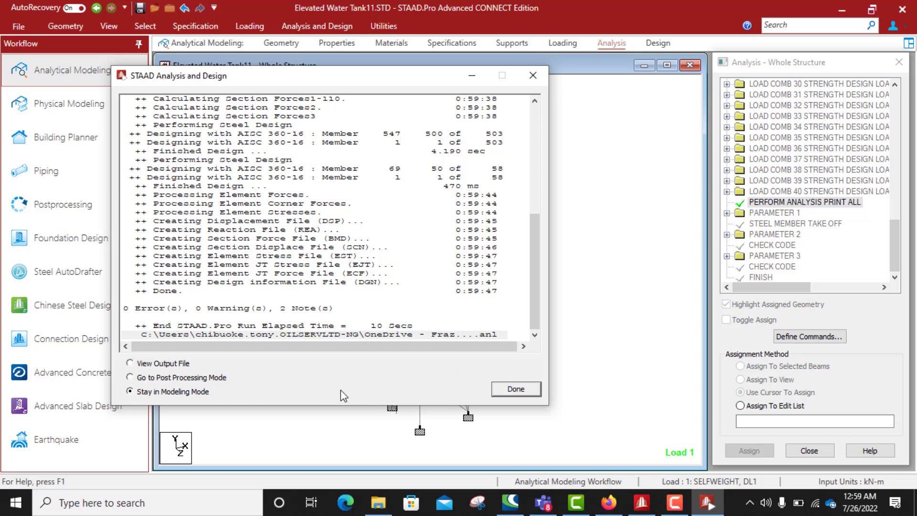
pyautogui.click(513, 391)
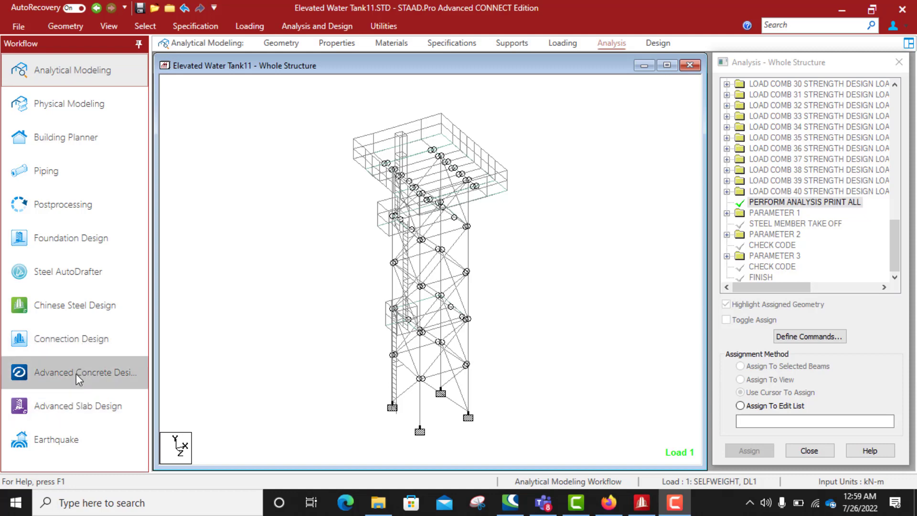
# Return to the Connection Design workflow and select the base node of the front column with the node cursor
pyautogui.click(72, 339)
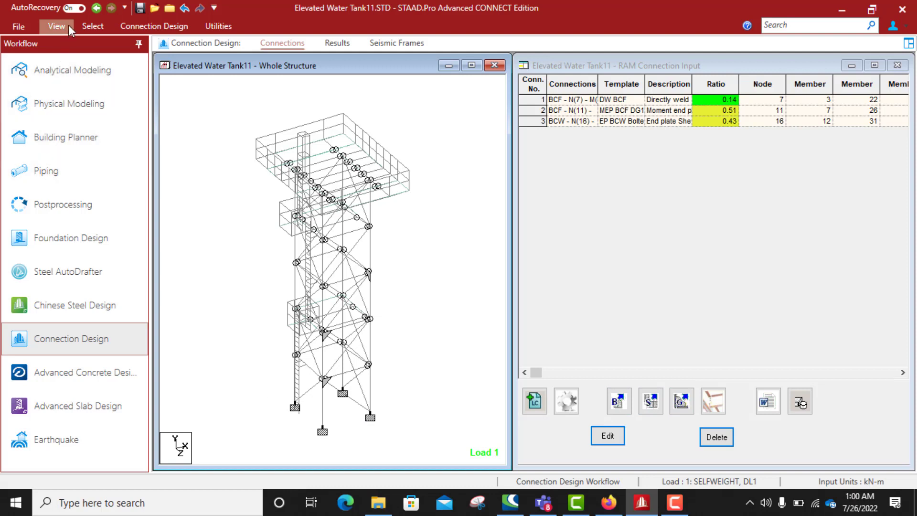
pyautogui.click(89, 29)
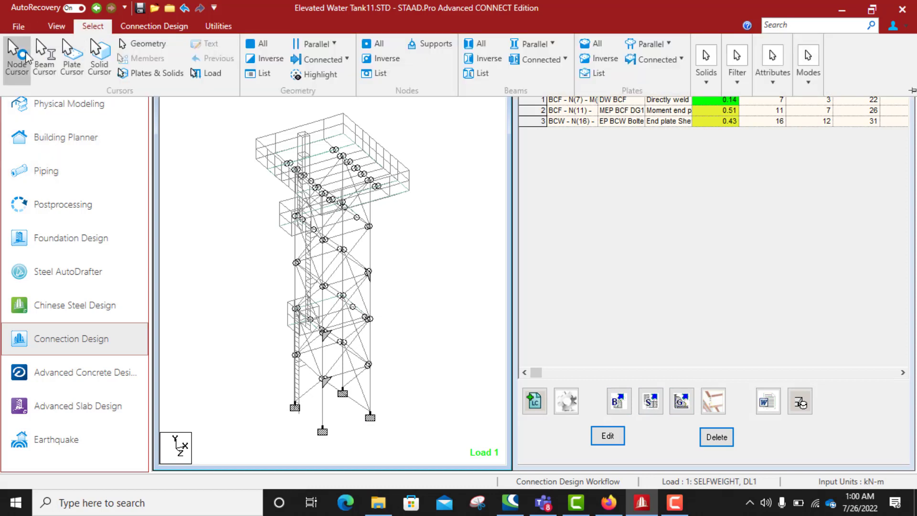
pyautogui.click(307, 315)
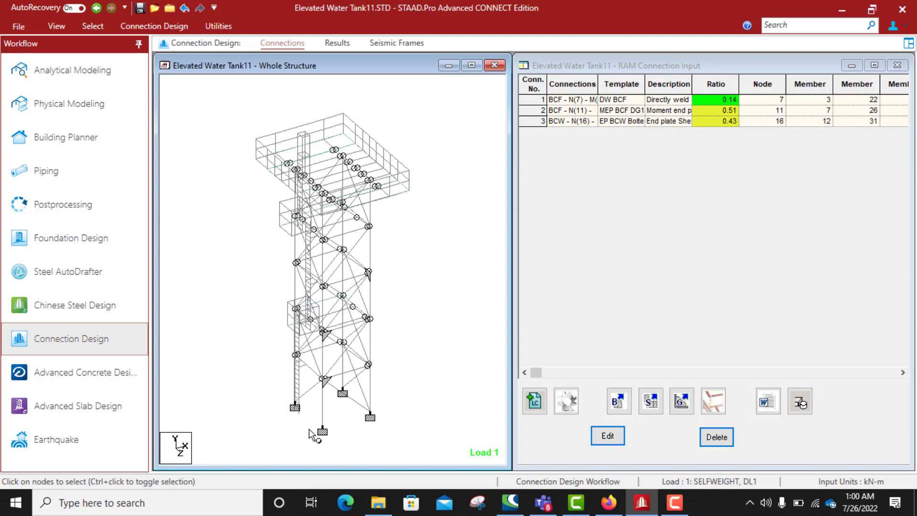
pyautogui.click(322, 426)
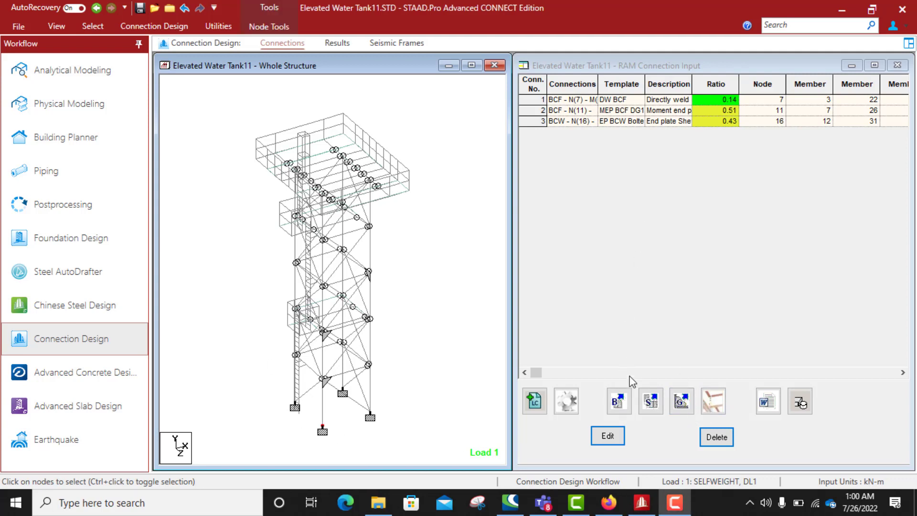
# Assign a smart Base Plate connection with the Fixed uniaxial both axis BP template to the selected node and close the validation report
pyautogui.click(650, 402)
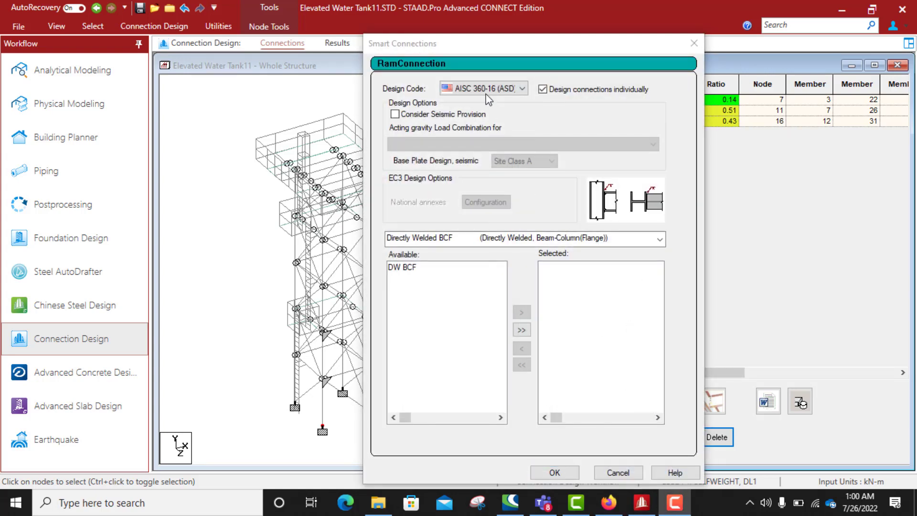
pyautogui.click(636, 247)
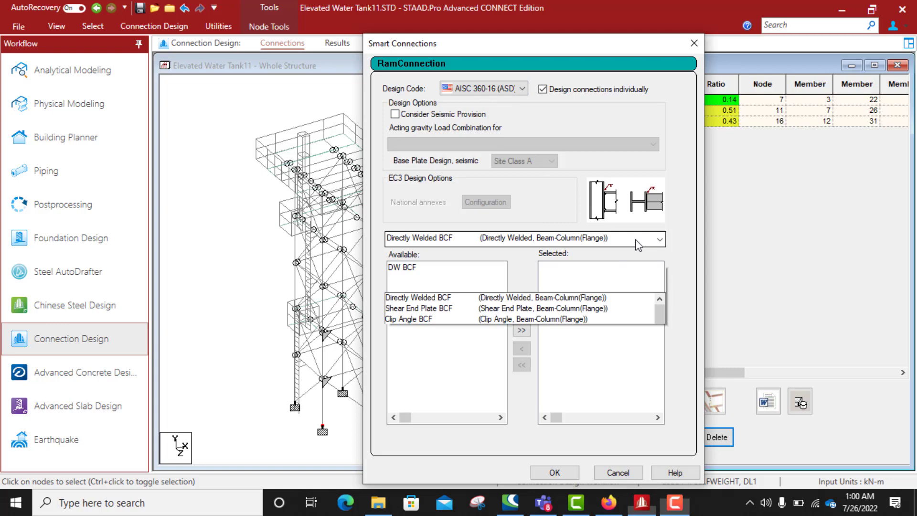
pyautogui.scroll(-1, 462, 245)
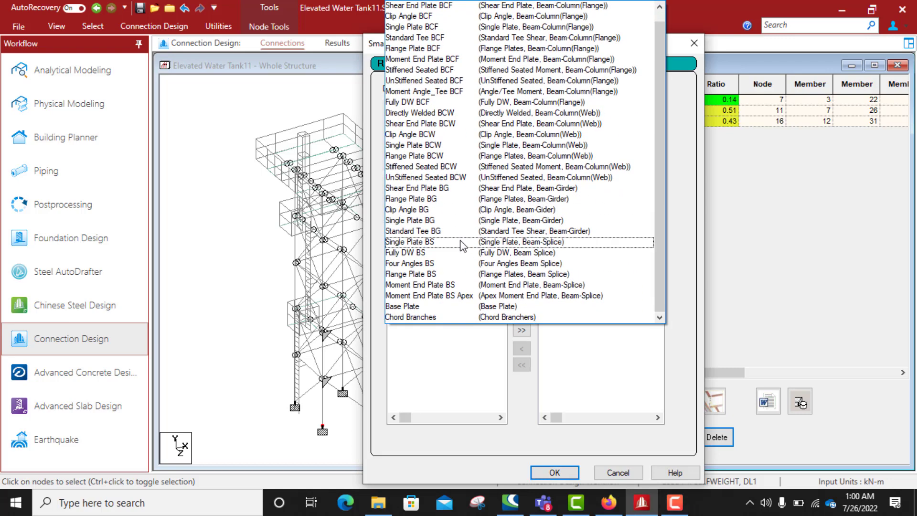
pyautogui.click(412, 307)
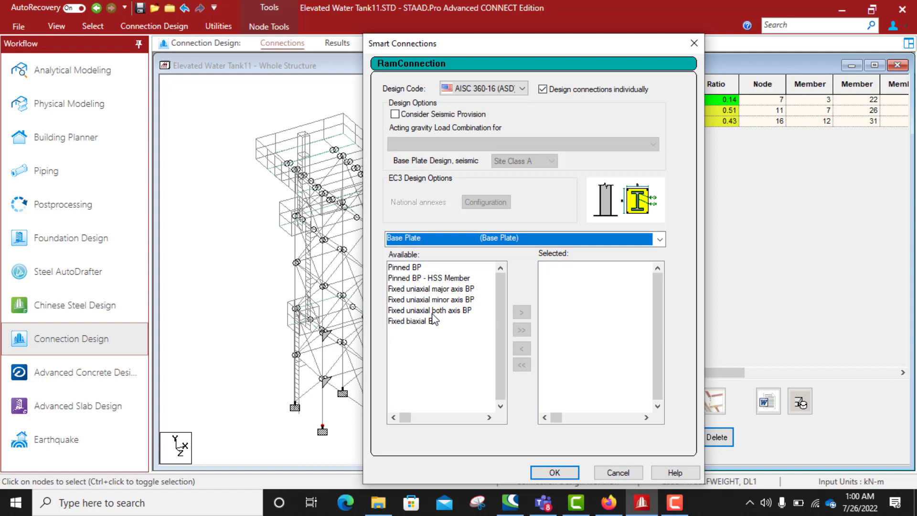
pyautogui.click(432, 311)
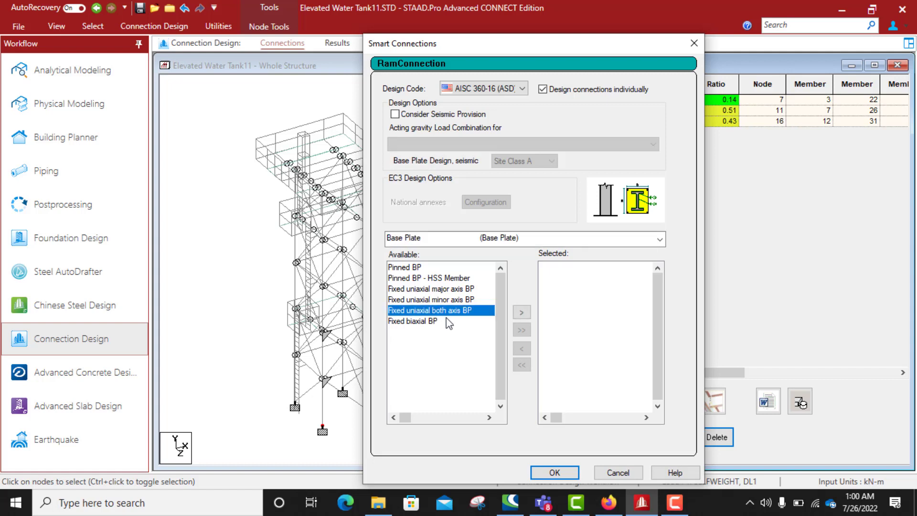
pyautogui.click(521, 313)
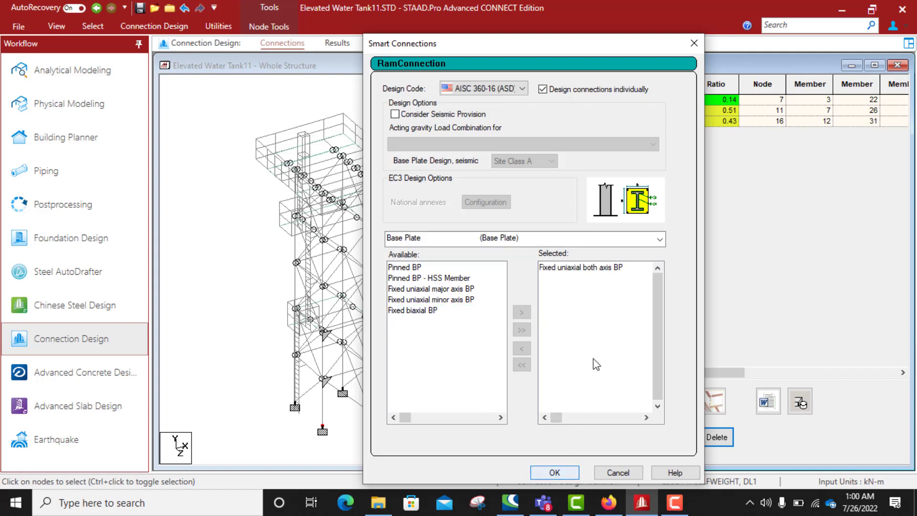
pyautogui.click(555, 472)
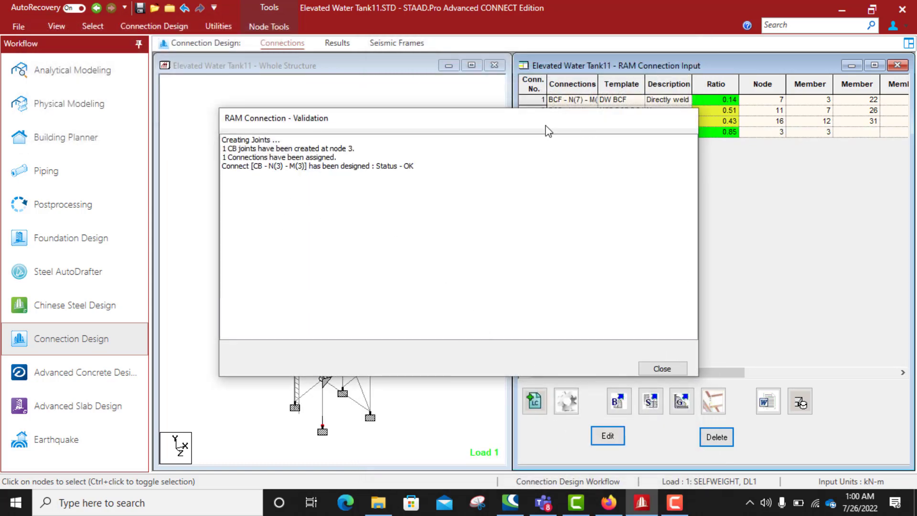
pyautogui.moveTo(546, 127); pyautogui.dragTo(445, 98)
pyautogui.click(559, 340)
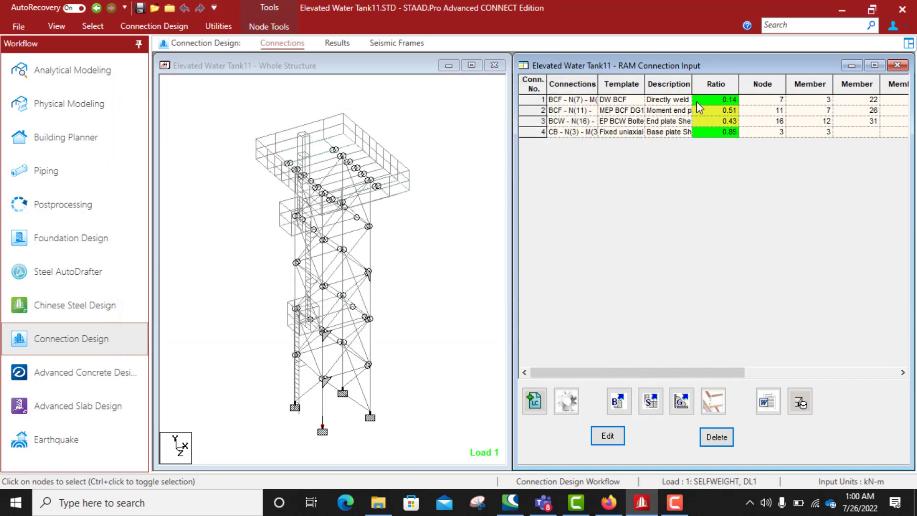
# Widen the connection table's Description column and open the new base plate connection for editing
pyautogui.moveTo(693, 76); pyautogui.dragTo(730, 76)
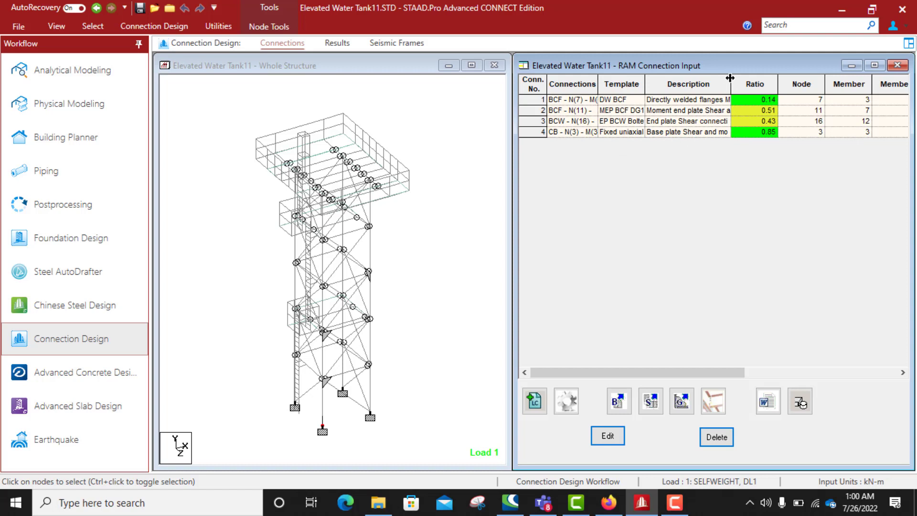
pyautogui.moveTo(731, 82); pyautogui.dragTo(780, 79)
pyautogui.click(541, 131)
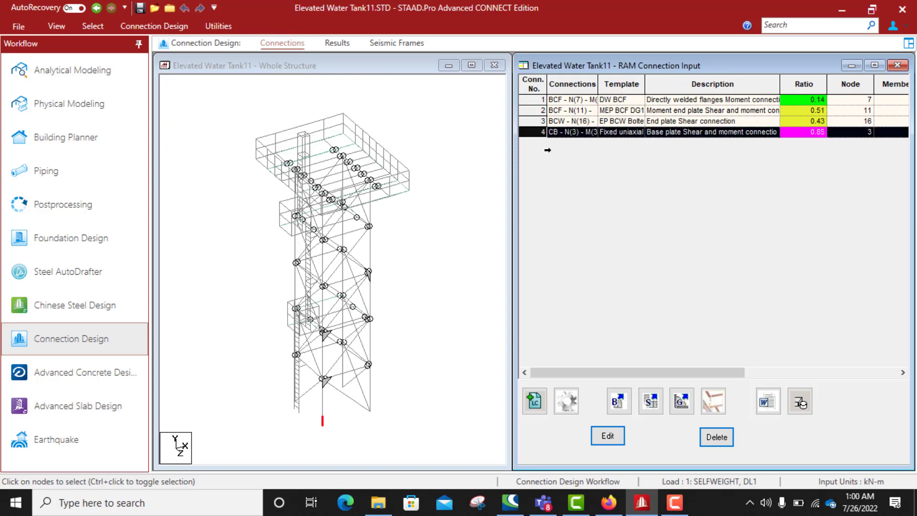
pyautogui.click(603, 436)
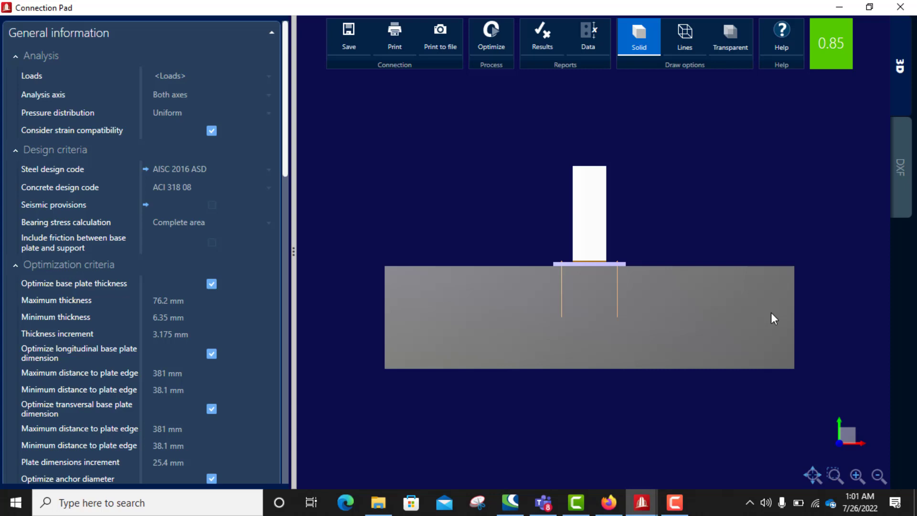
pyautogui.press('F10')
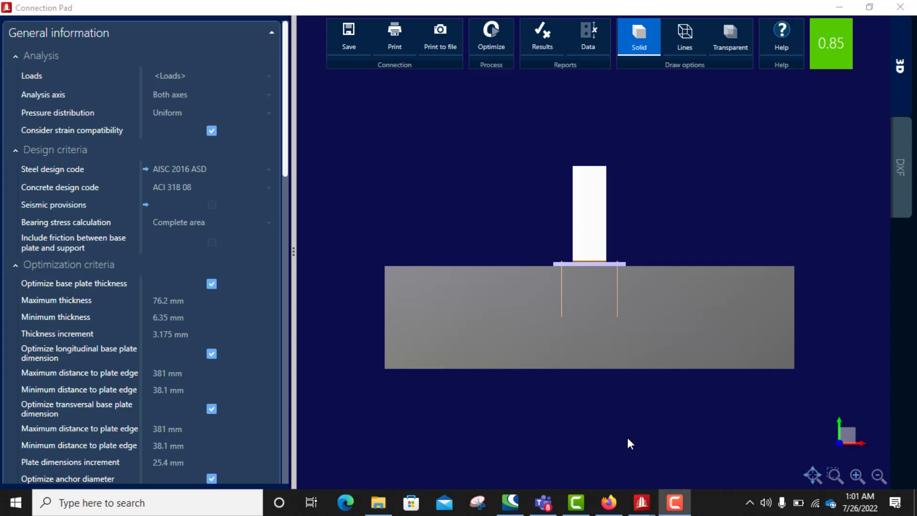
# Orbit the base plate model to a 3D view and review its analysis, design and optimization criteria
pyautogui.moveTo(697, 290); pyautogui.dragTo(629, 274)
pyautogui.scroll(-1, 198, 173)
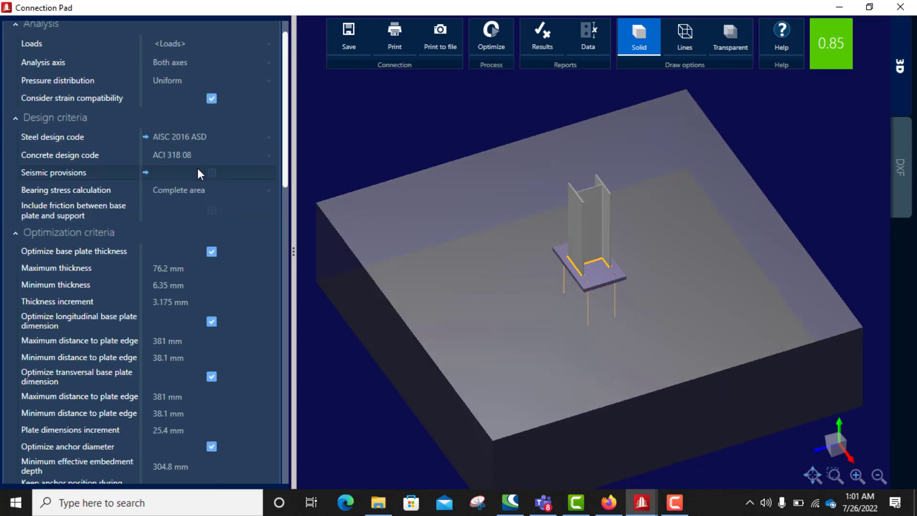
pyautogui.scroll(-2, 167, 217)
pyautogui.scroll(3, 170, 196)
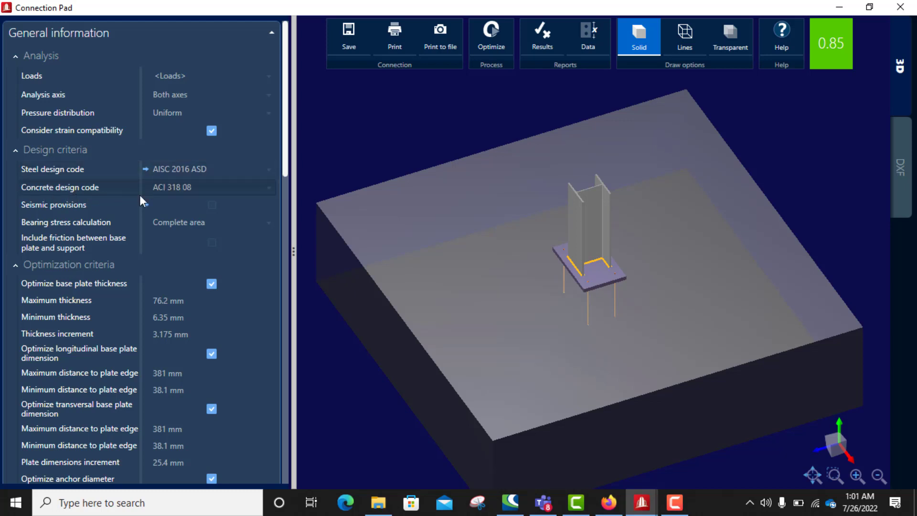
pyautogui.scroll(-2, 188, 209)
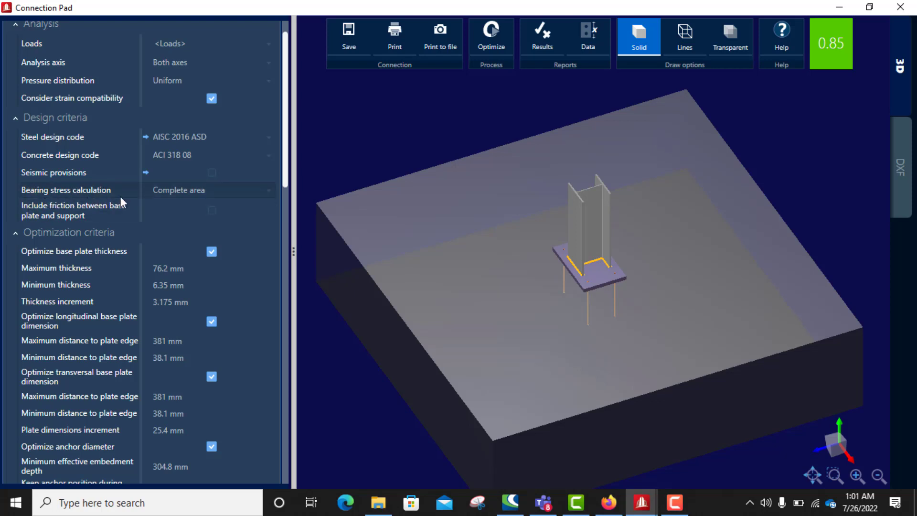
pyautogui.scroll(-2, 89, 235)
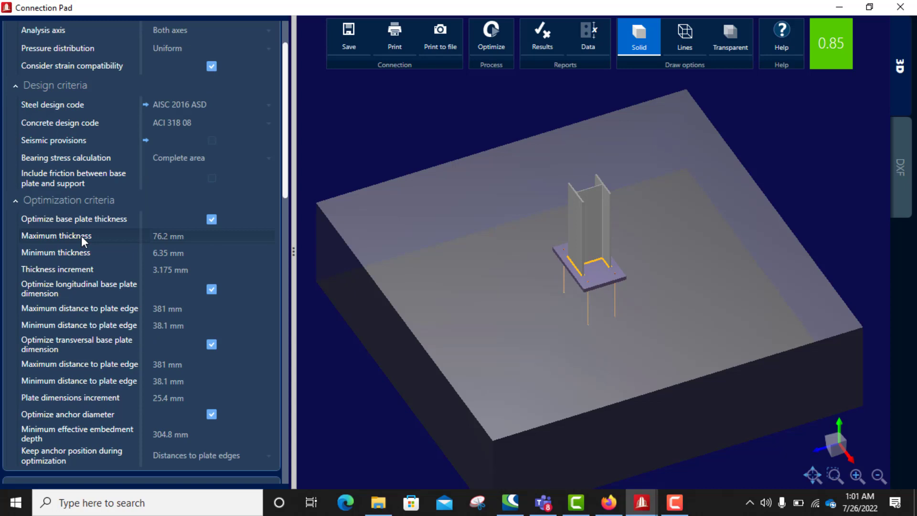
# Set the base plate optimization to a maximum thickness of 8 mm, a minimum of 6 mm and an increment of 2 mm
pyautogui.scroll(-2, 143, 231)
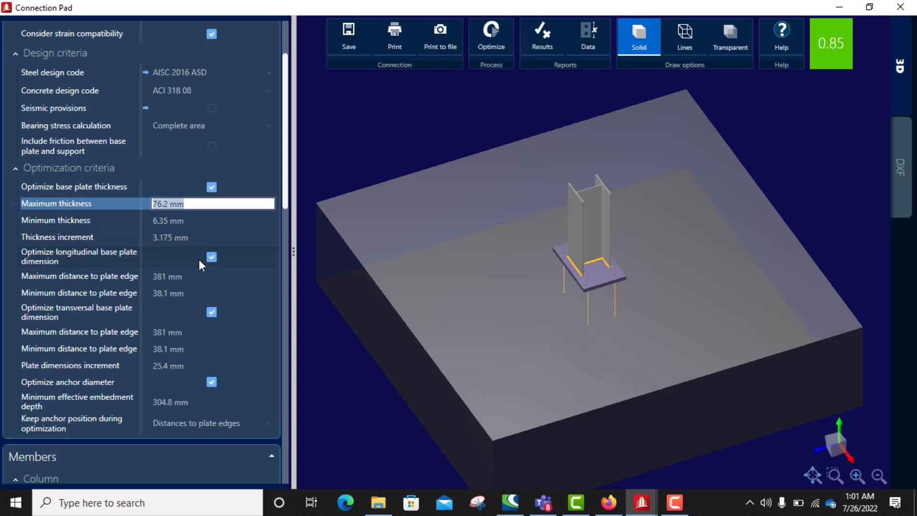
pyautogui.scroll(-1, 199, 264)
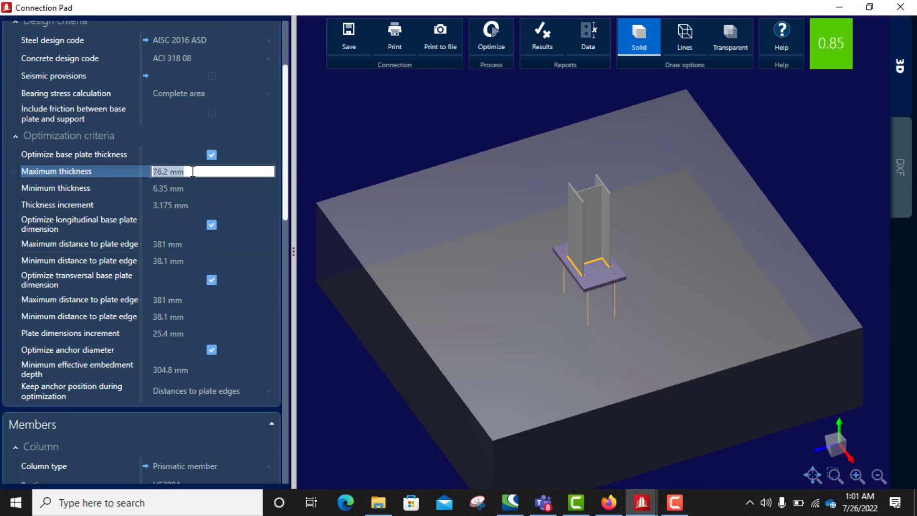
pyautogui.write('8')
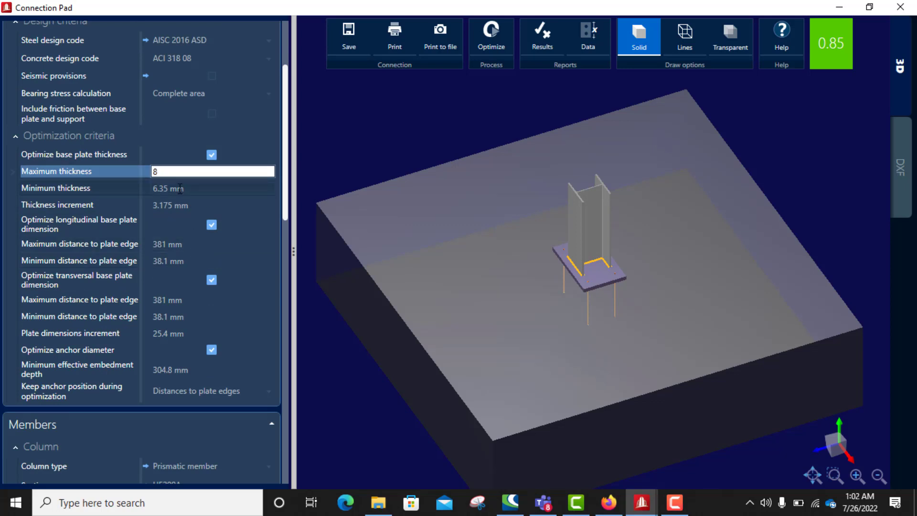
pyautogui.click(189, 189)
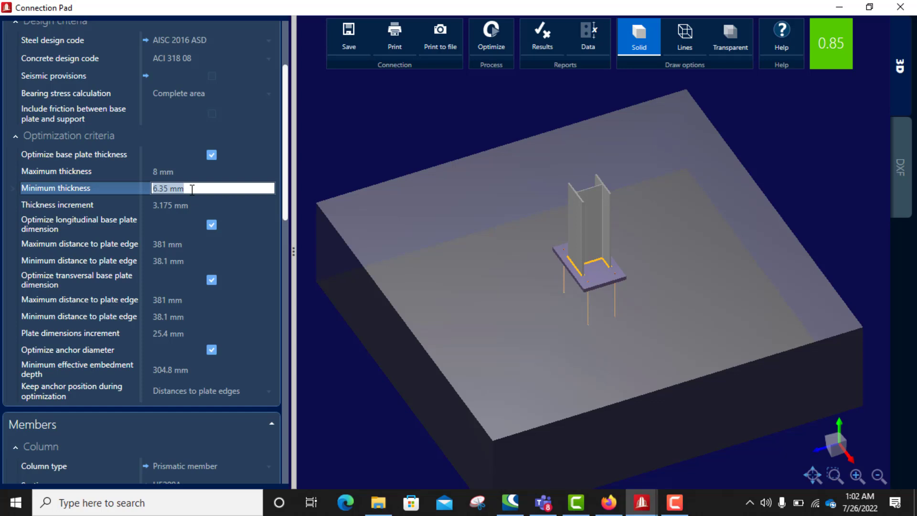
pyautogui.write('6')
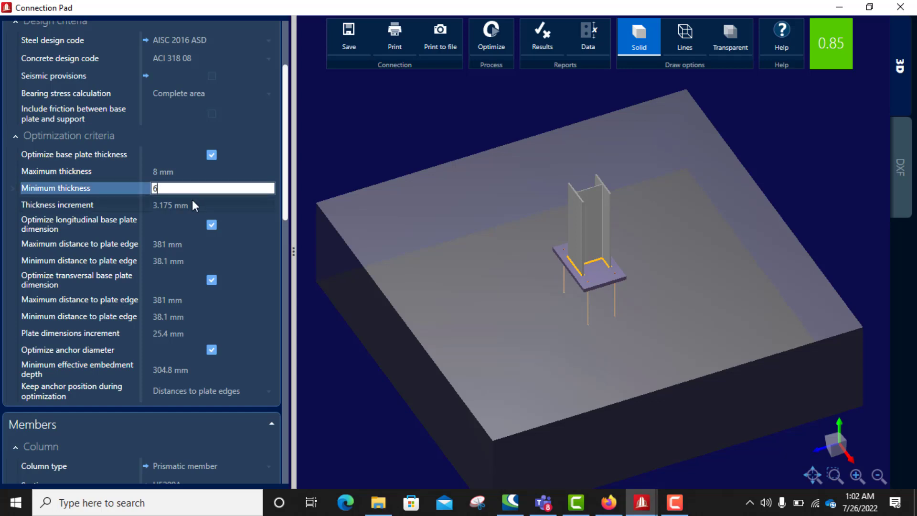
pyautogui.click(193, 205)
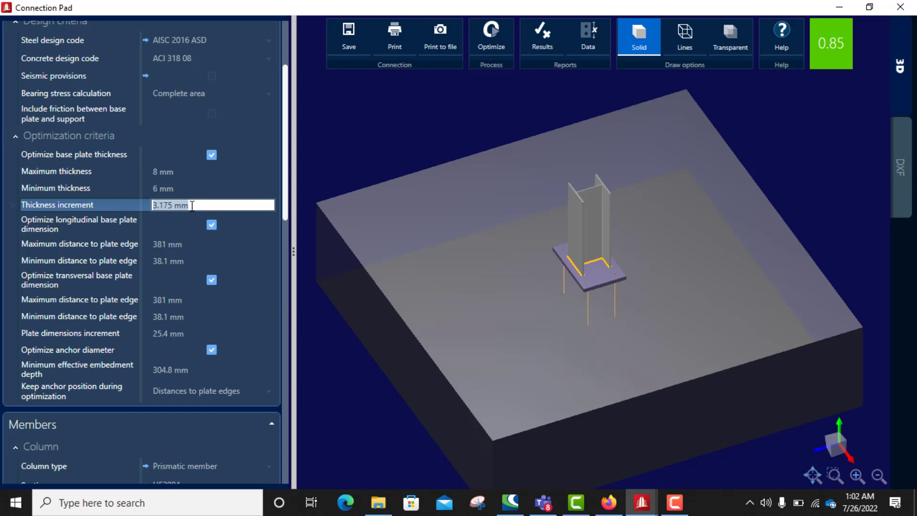
pyautogui.write('2')
pyautogui.click(189, 230)
# Turn off optimization of the longitudinal and transversal base plate dimensions and of the anchor diameter
pyautogui.scroll(1, 215, 176)
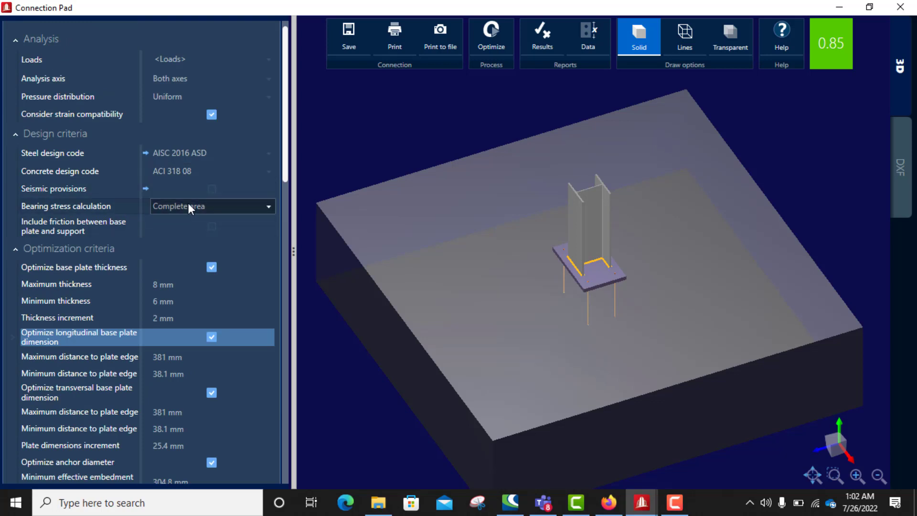
pyautogui.scroll(-2, 72, 274)
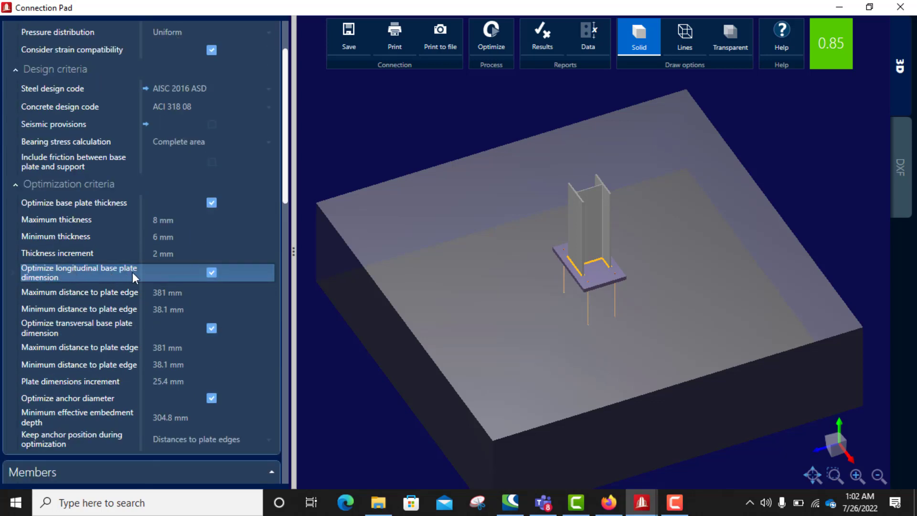
pyautogui.scroll(-1, 144, 272)
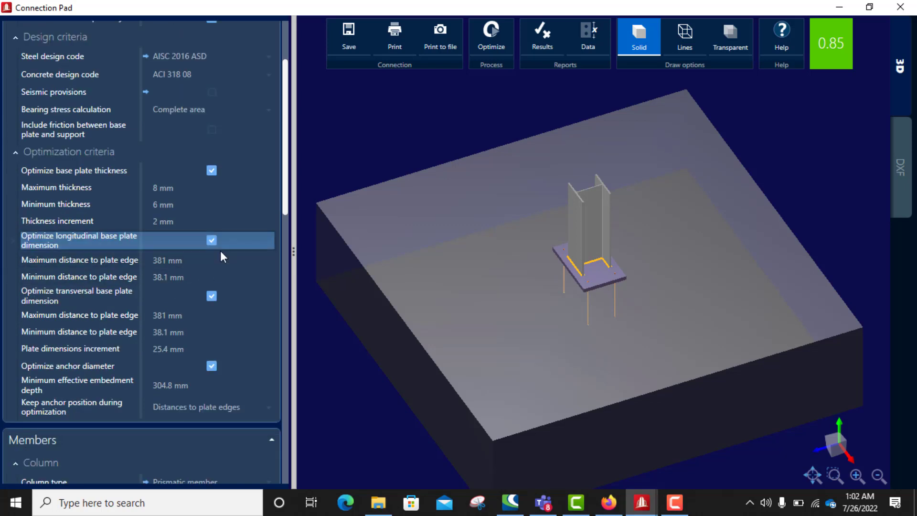
pyautogui.click(211, 239)
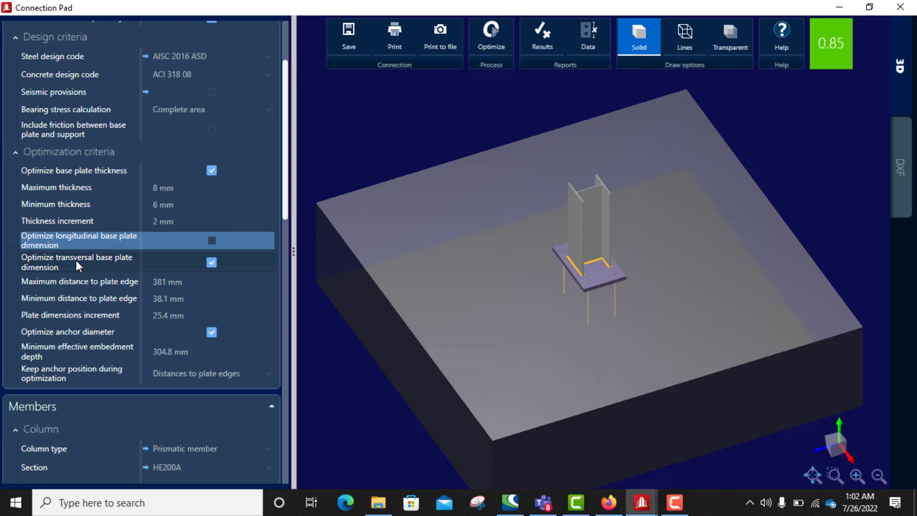
pyautogui.click(212, 262)
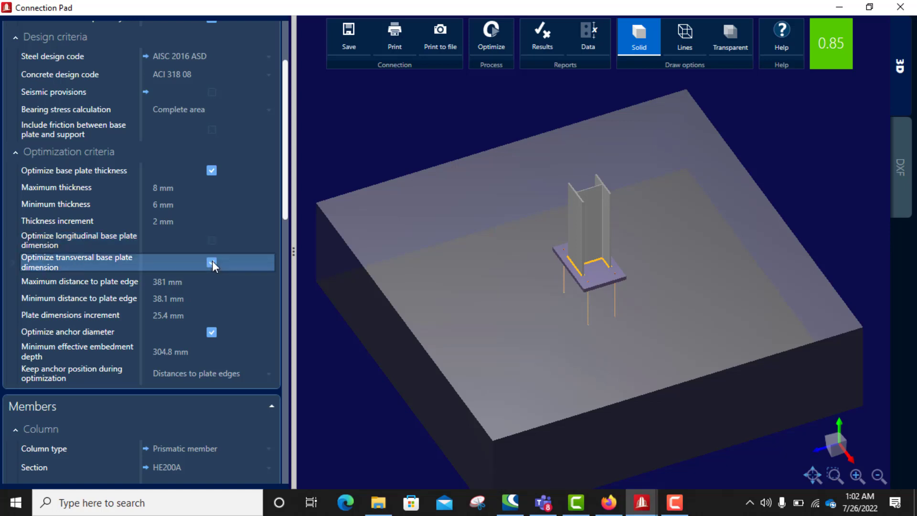
pyautogui.scroll(-1, 159, 286)
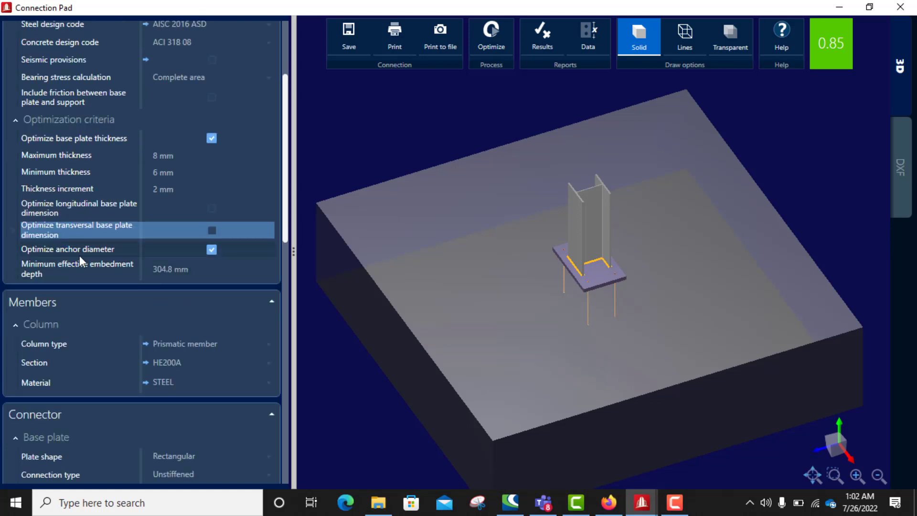
pyautogui.click(211, 249)
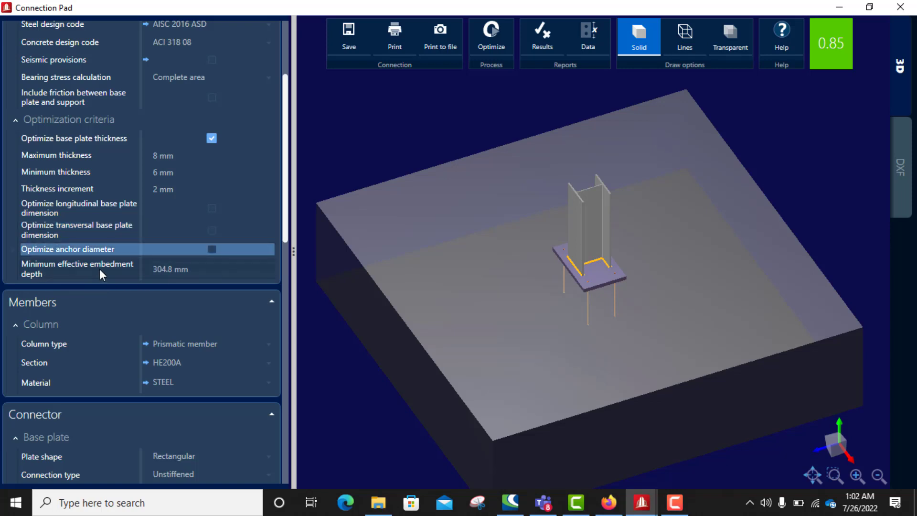
# Set the minimum effective embedment depth in the optimization criteria to 550 mm
pyautogui.click(210, 267)
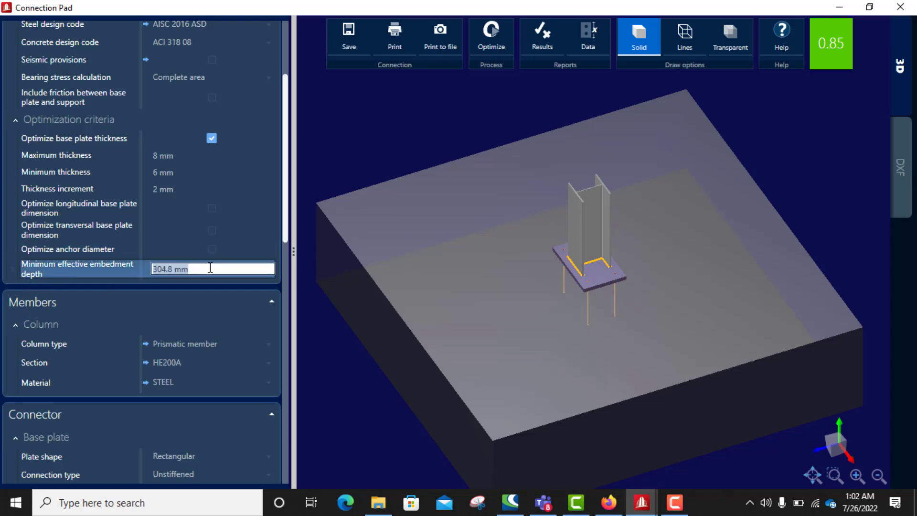
pyautogui.write('550')
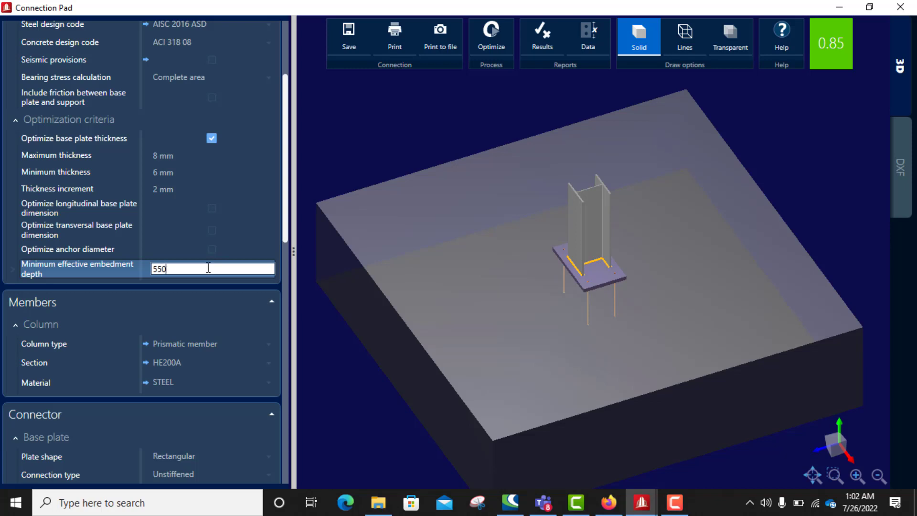
pyautogui.press('Return')
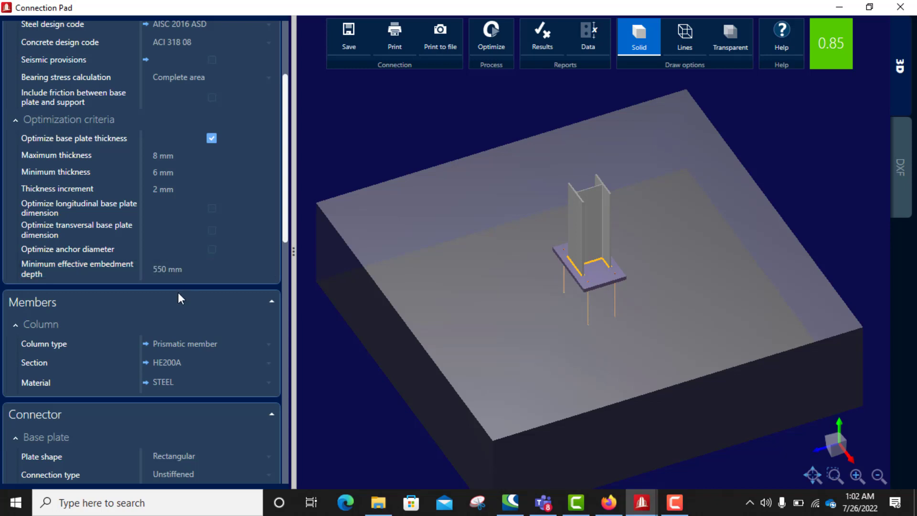
# Try the Circular plate shape for the connector's base plate
pyautogui.scroll(-3, 183, 295)
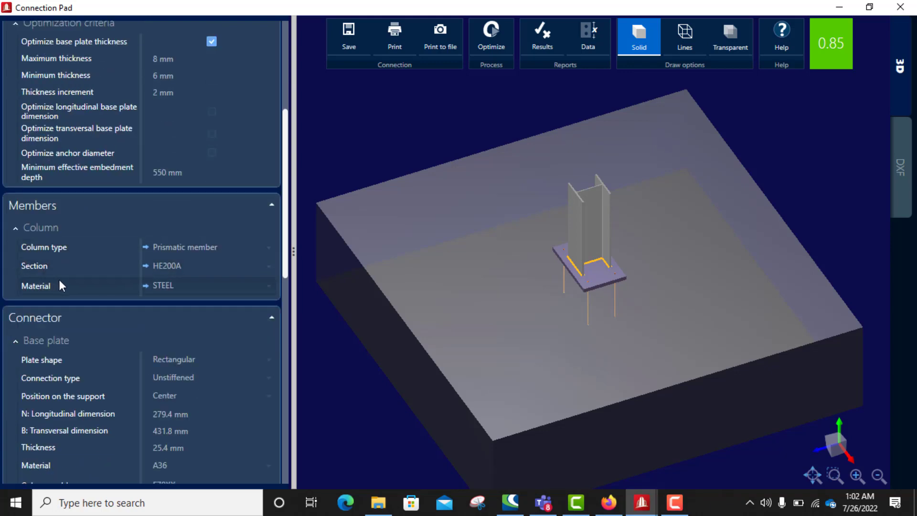
pyautogui.scroll(-3, 59, 285)
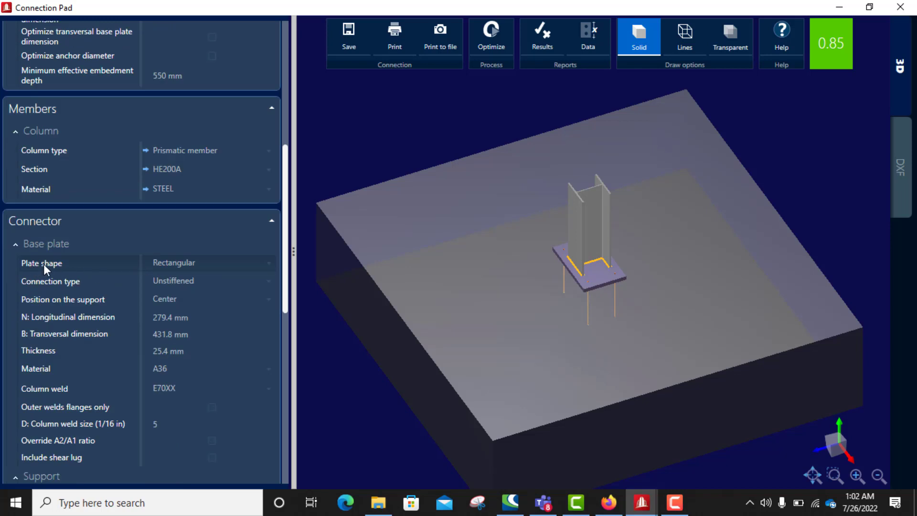
pyautogui.click(238, 266)
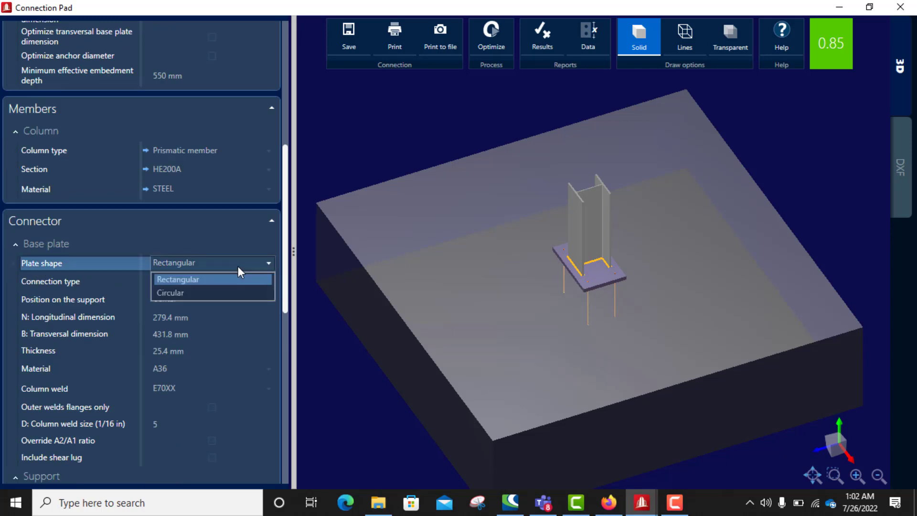
pyautogui.click(238, 266)
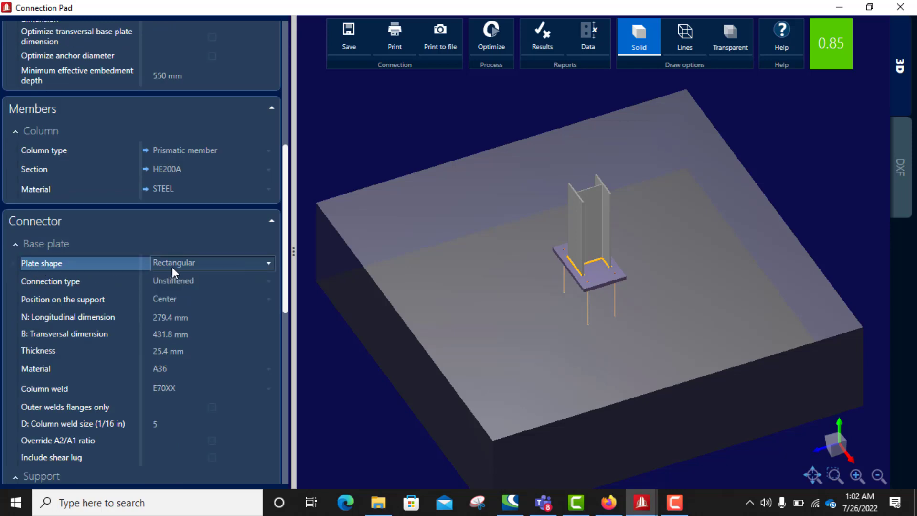
pyautogui.click(234, 264)
pyautogui.click(182, 293)
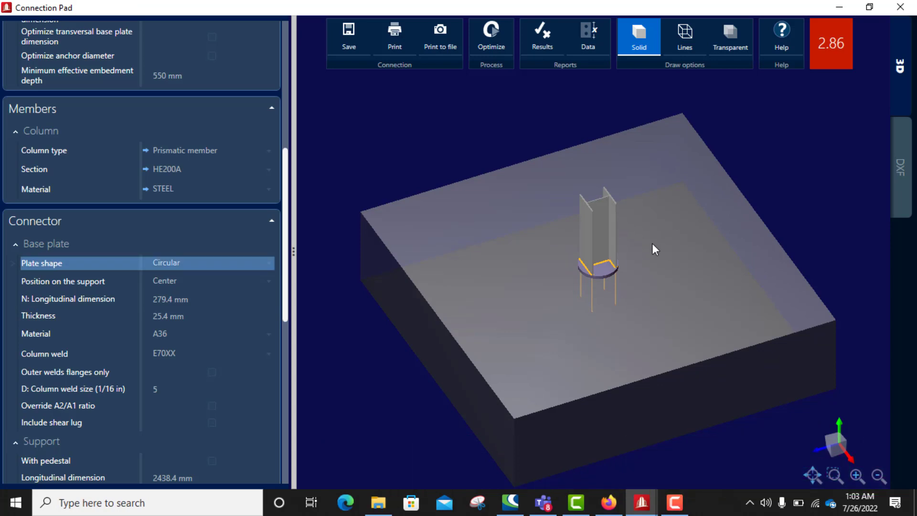
# Inspect the circular base plate and its anchors up close in the 3D model, and set the plate shape back to Rectangular
pyautogui.scroll(5, 622, 256)
pyautogui.scroll(2, 599, 279)
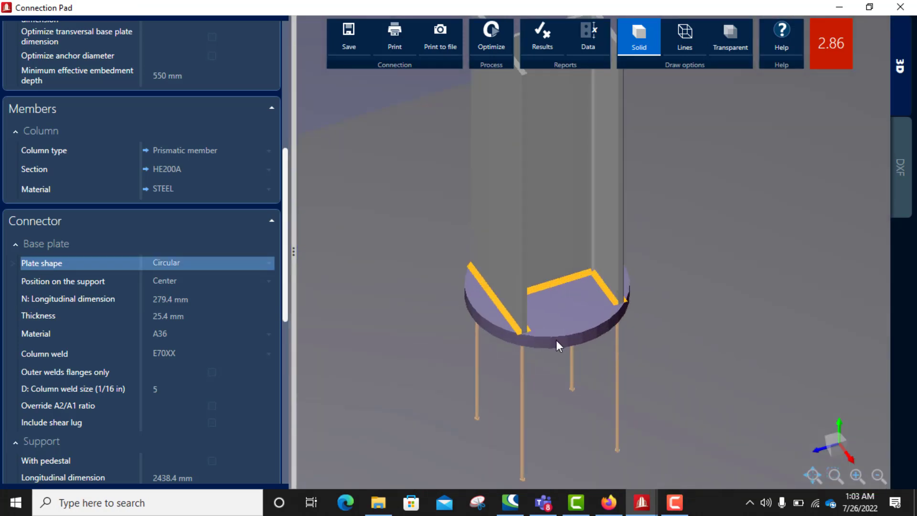
pyautogui.scroll(-4, 575, 307)
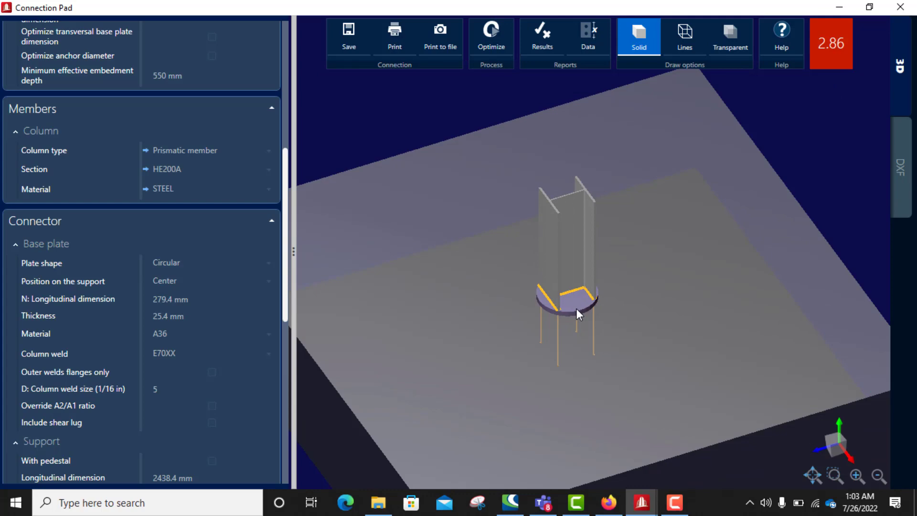
pyautogui.moveTo(579, 312)
pyautogui.mouseDown(button='right')
pyautogui.moveTo(550, 388)
pyautogui.moveTo(576, 299)
pyautogui.moveTo(575, 340)
pyautogui.moveTo(588, 316)
pyautogui.mouseUp(button='right')
pyautogui.scroll(-3, 590, 308)
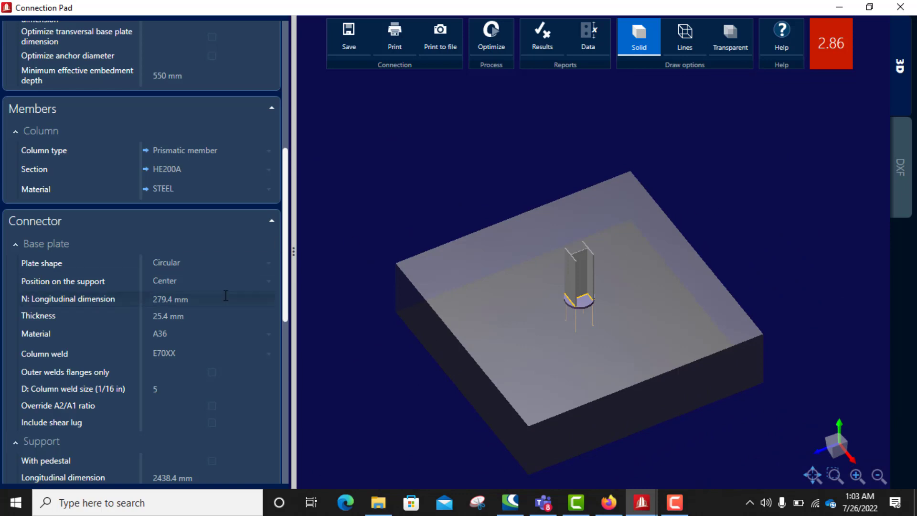
pyautogui.click(219, 261)
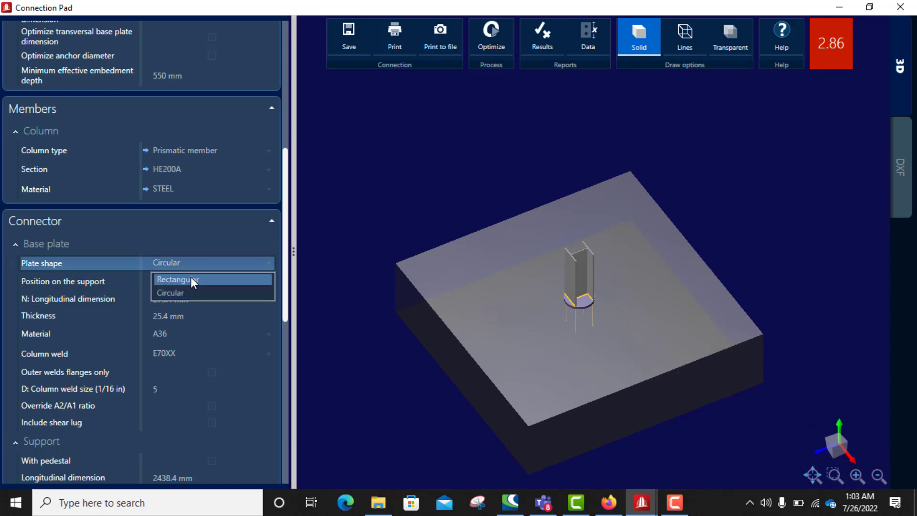
pyautogui.click(190, 275)
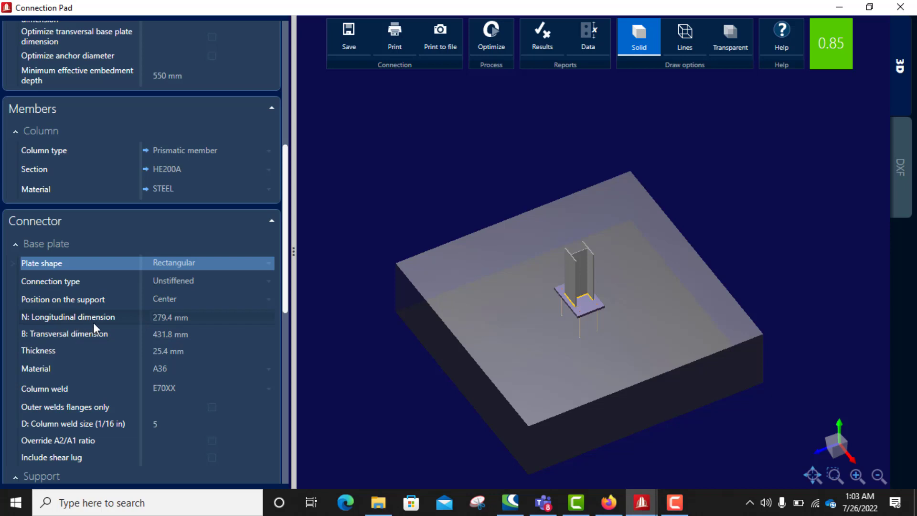
# Set both the longitudinal (N) and transversal (B) dimensions of the base plate to 400 mm
pyautogui.click(203, 318)
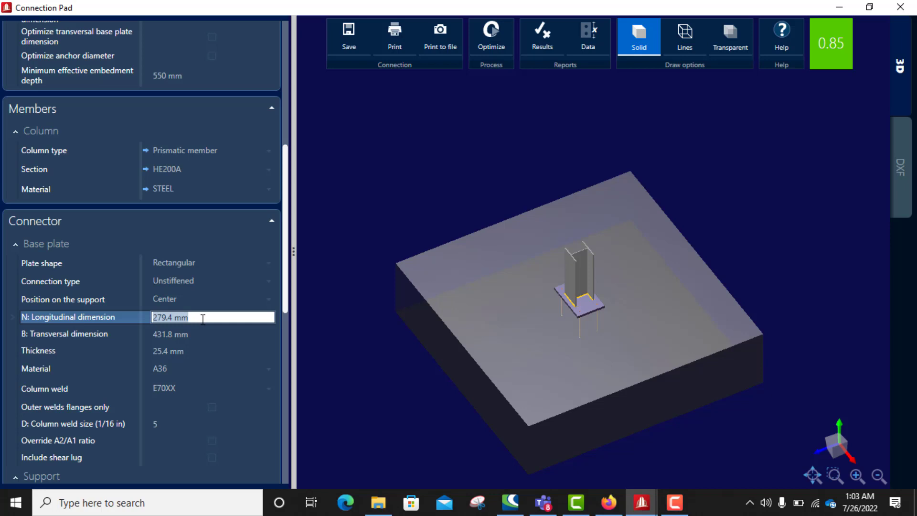
pyautogui.write('400')
pyautogui.press('Tab')
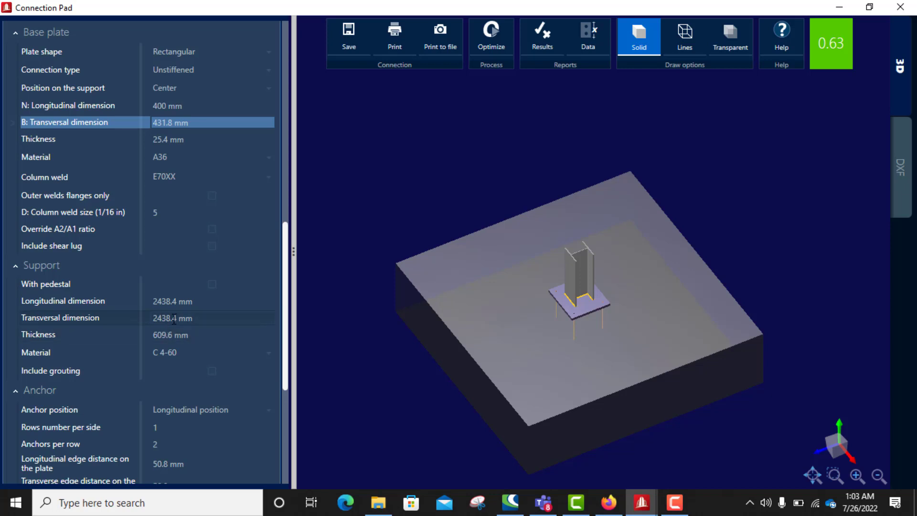
pyautogui.scroll(1, 175, 319)
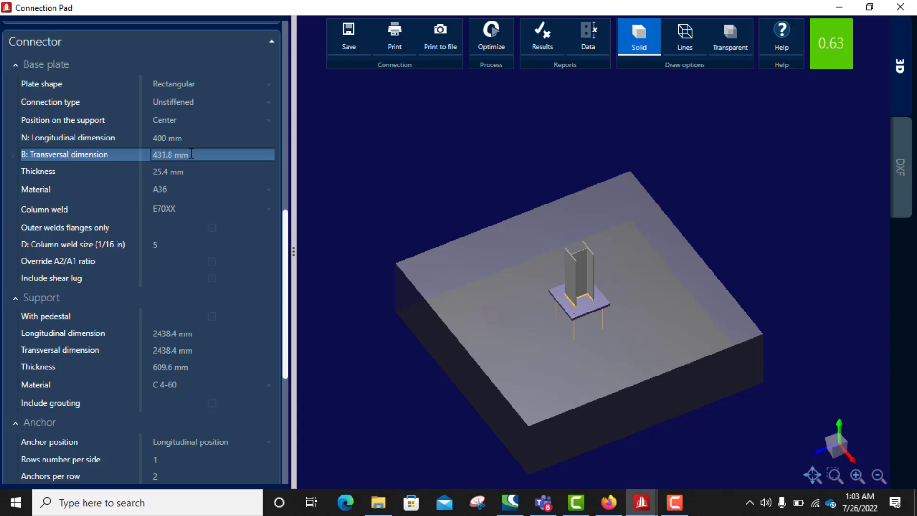
pyautogui.click(194, 154)
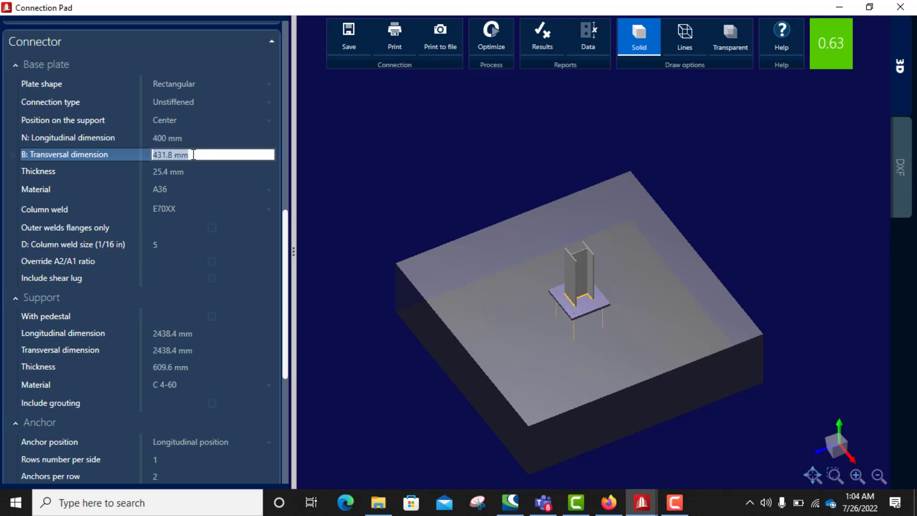
pyautogui.write('400')
pyautogui.press('Tab')
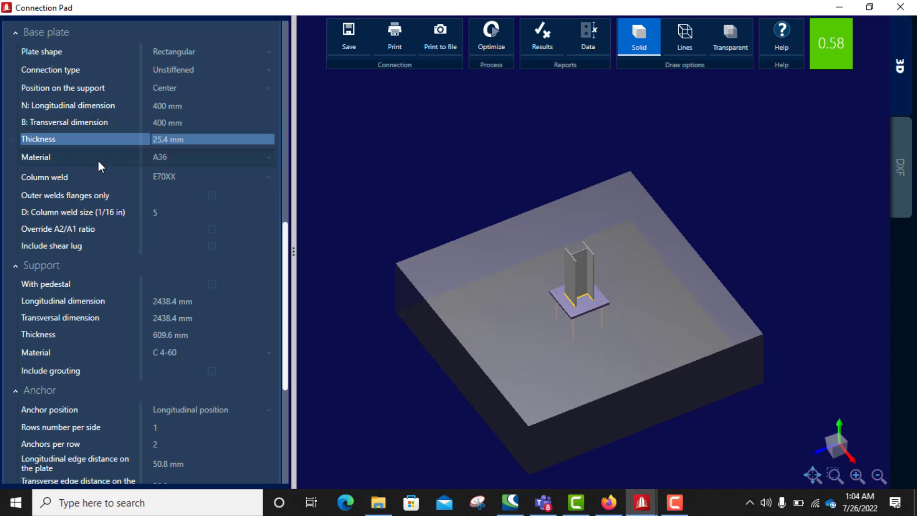
# Set the base plate thickness to 20 mm and the column weld size (D) to 6 sixteenths of an inch
pyautogui.click(194, 140)
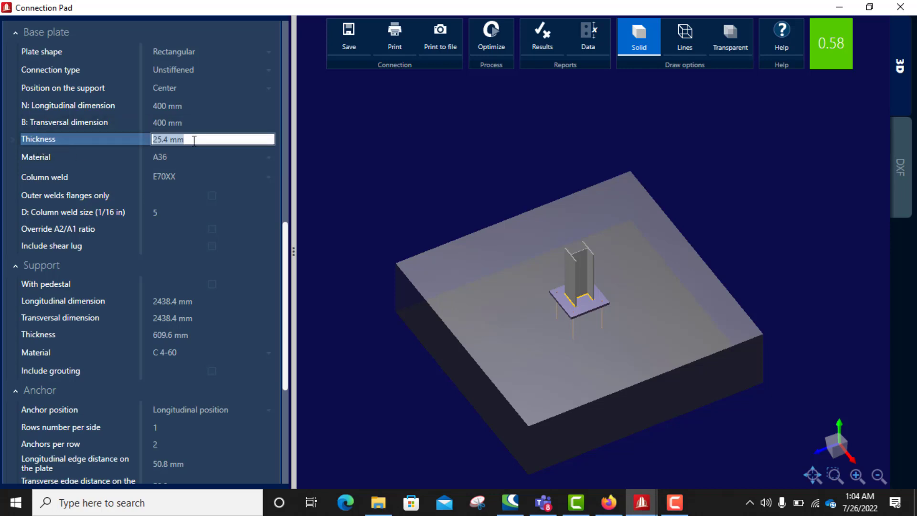
pyautogui.write('20')
pyautogui.press('Tab')
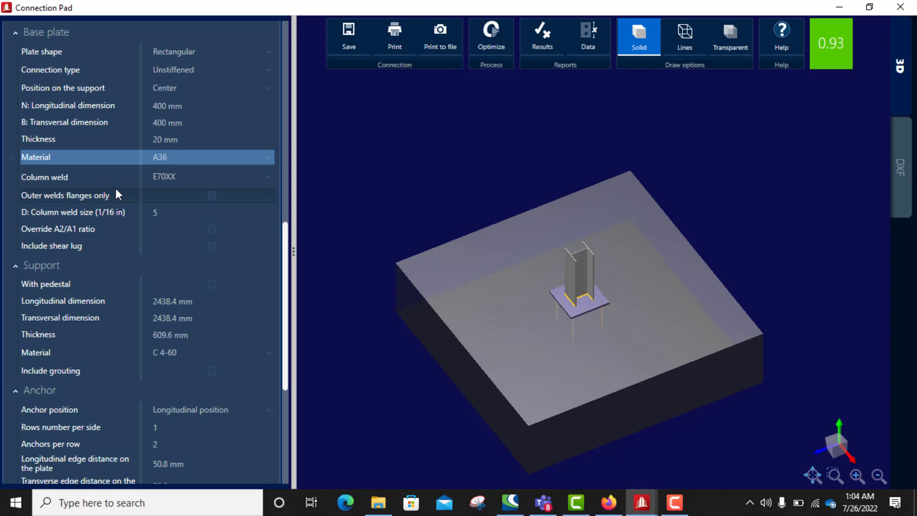
pyautogui.click(172, 212)
pyautogui.write('6')
pyautogui.press('Tab')
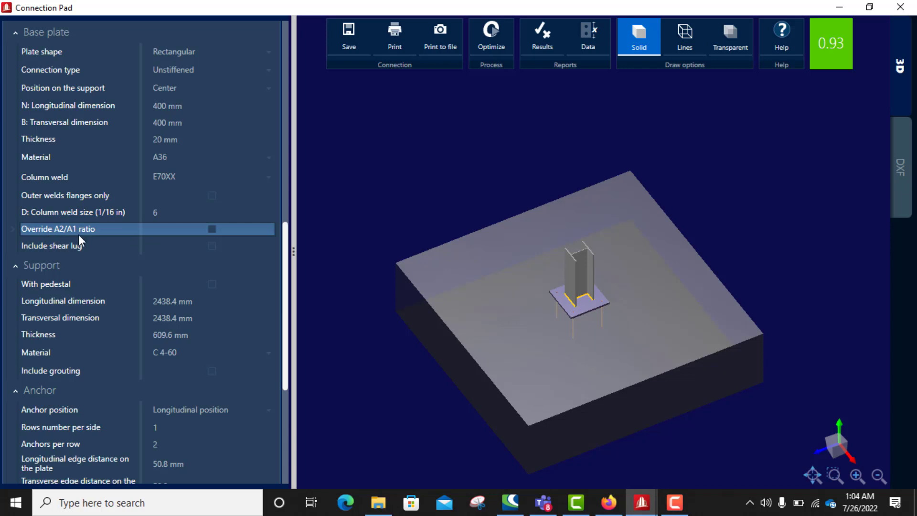
# Set both the longitudinal and transversal dimensions of the support to 500 mm
pyautogui.scroll(-1, 82, 237)
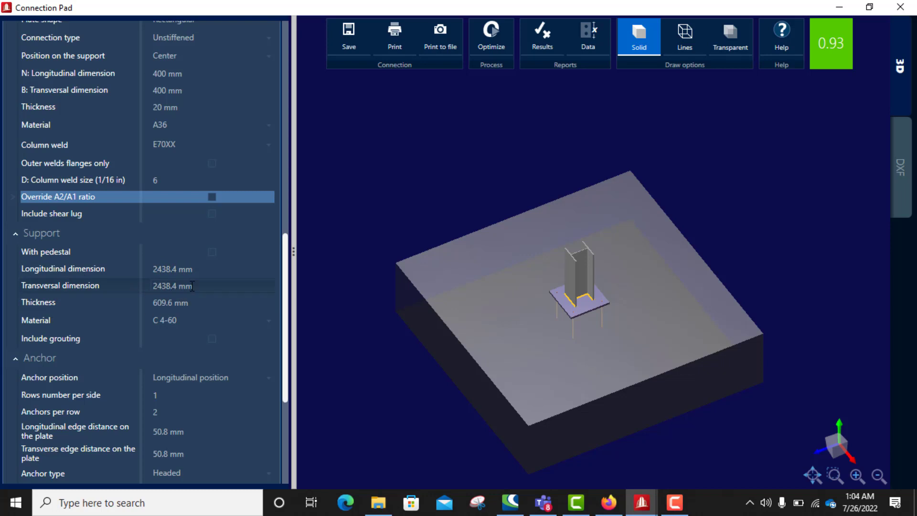
pyautogui.click(198, 267)
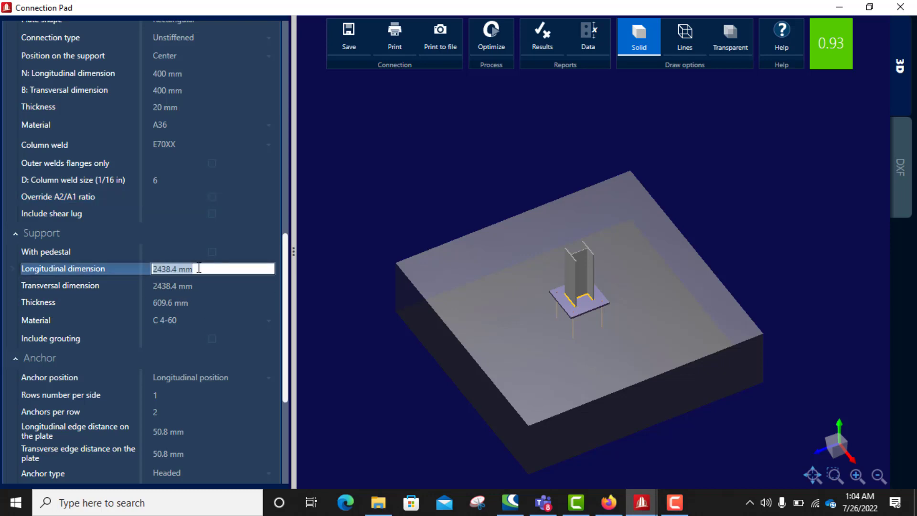
pyautogui.write('500')
pyautogui.click(194, 286)
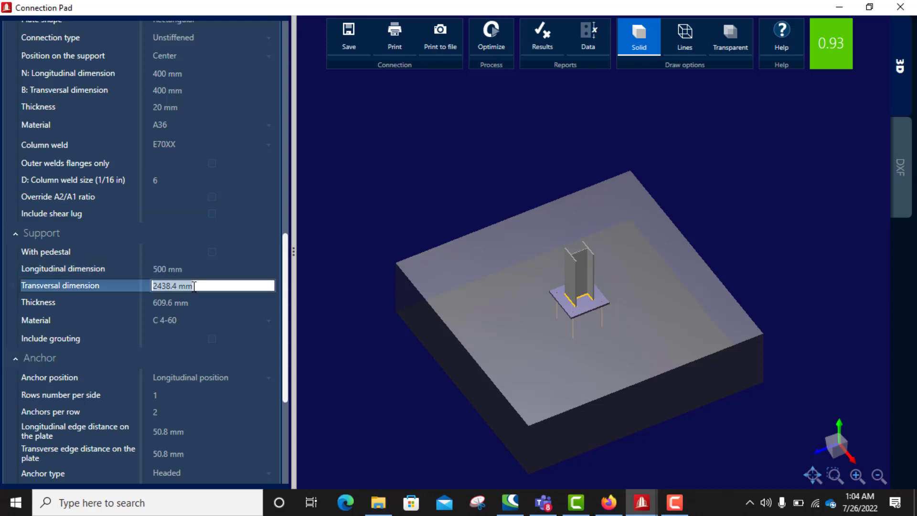
pyautogui.write('500')
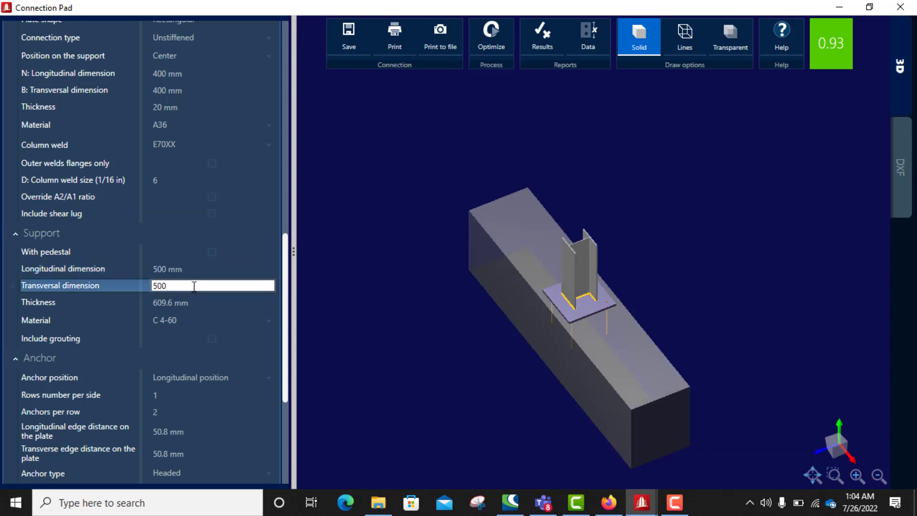
pyautogui.press('Tab')
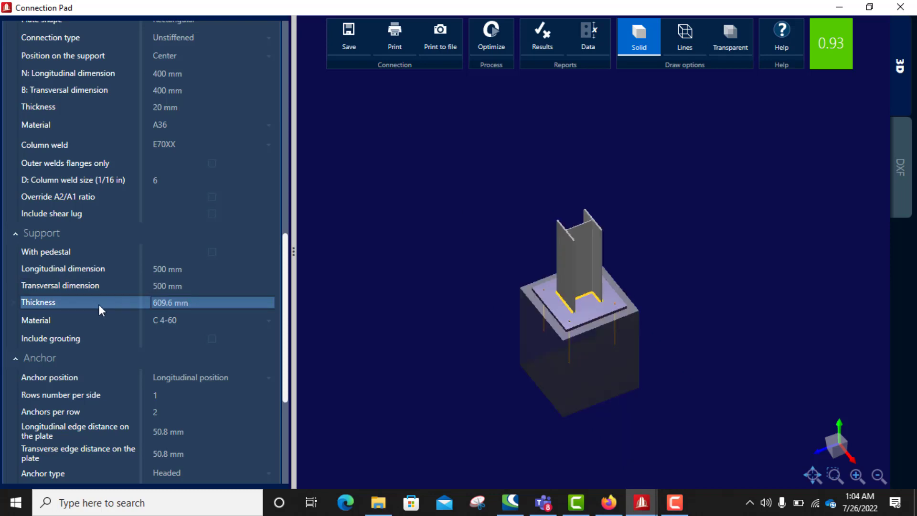
# Set the support's thickness to 1500 mm
pyautogui.click(198, 303)
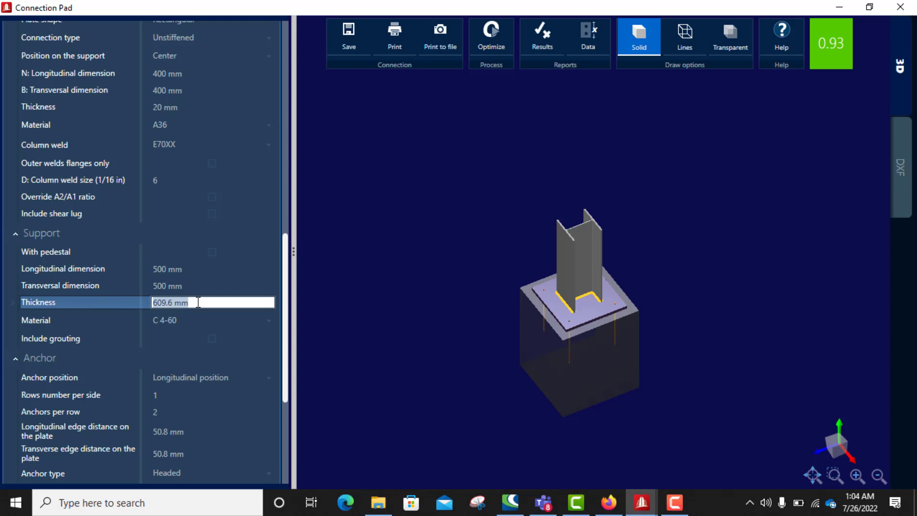
pyautogui.write('1500')
pyautogui.press('Return')
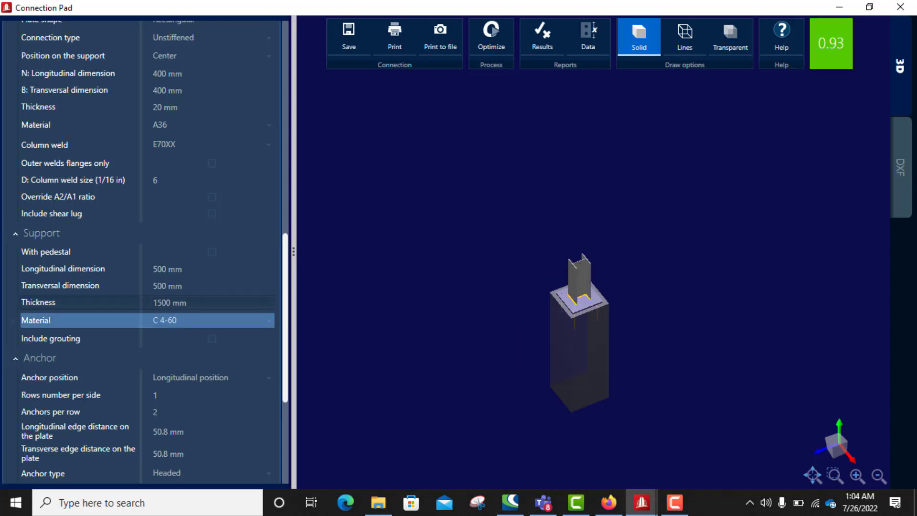
# Examine the resized support, base plate, column welds and anchors in the 3D model from several angles, and review the anchor settings
pyautogui.scroll(5, 594, 359)
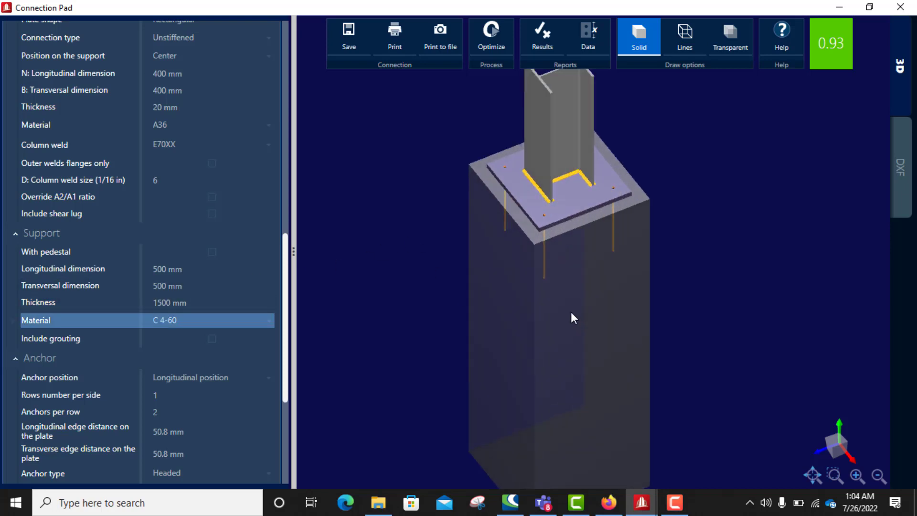
pyautogui.scroll(-5, 535, 294)
pyautogui.scroll(5, 543, 310)
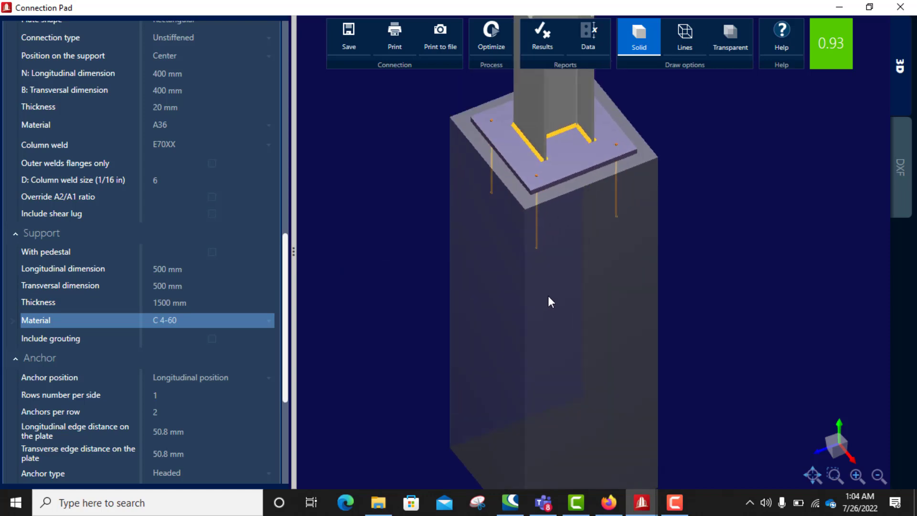
pyautogui.scroll(-2, 549, 296)
pyautogui.scroll(5, 561, 202)
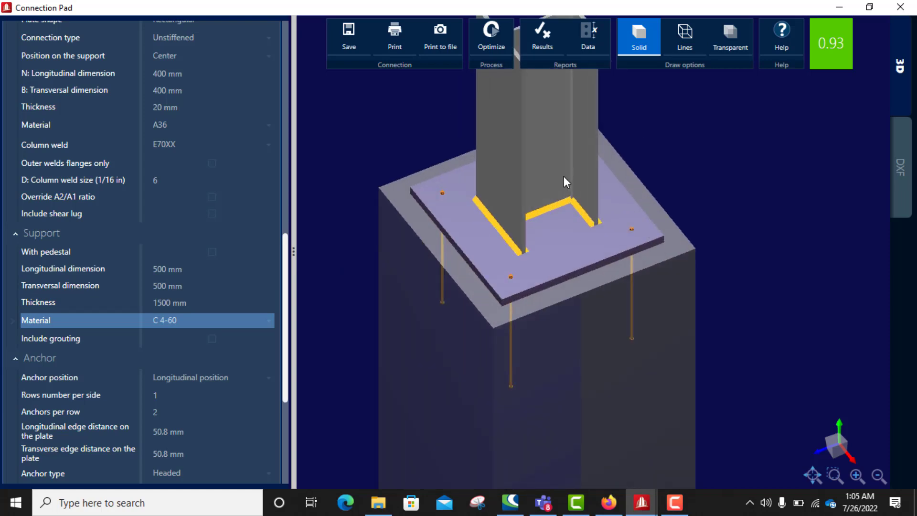
pyautogui.scroll(-3, 564, 177)
pyautogui.scroll(3, 534, 233)
pyautogui.moveTo(560, 255); pyautogui.dragTo(540, 248)
pyautogui.scroll(-5, 580, 246)
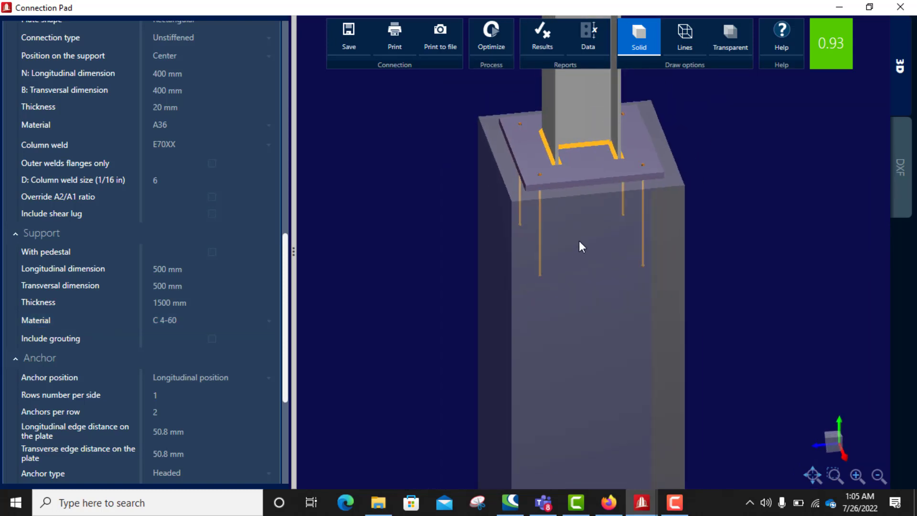
pyautogui.scroll(-2, 584, 242)
pyautogui.moveTo(596, 225); pyautogui.dragTo(616, 268)
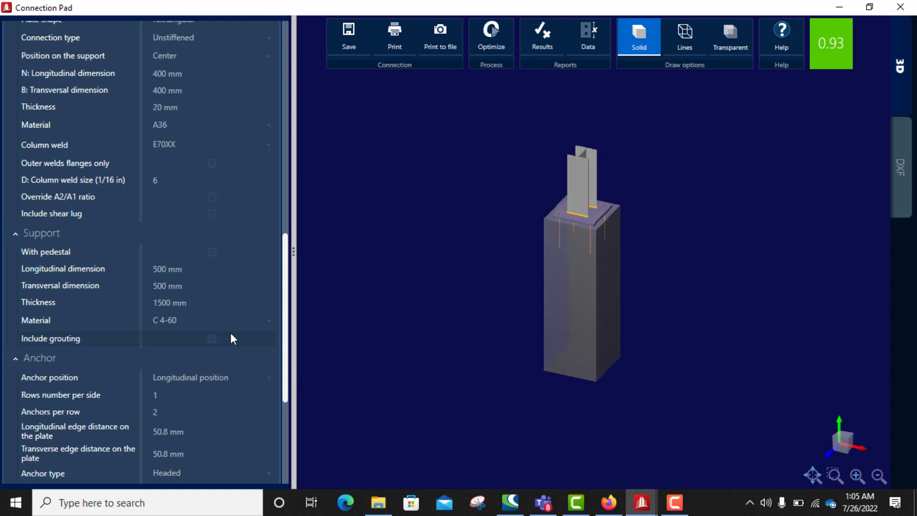
pyautogui.scroll(-3, 189, 318)
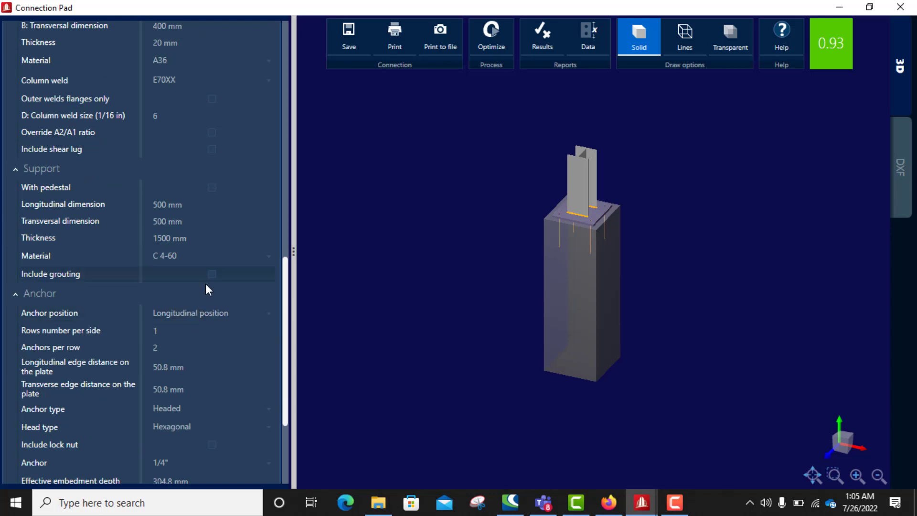
pyautogui.scroll(-4, 199, 304)
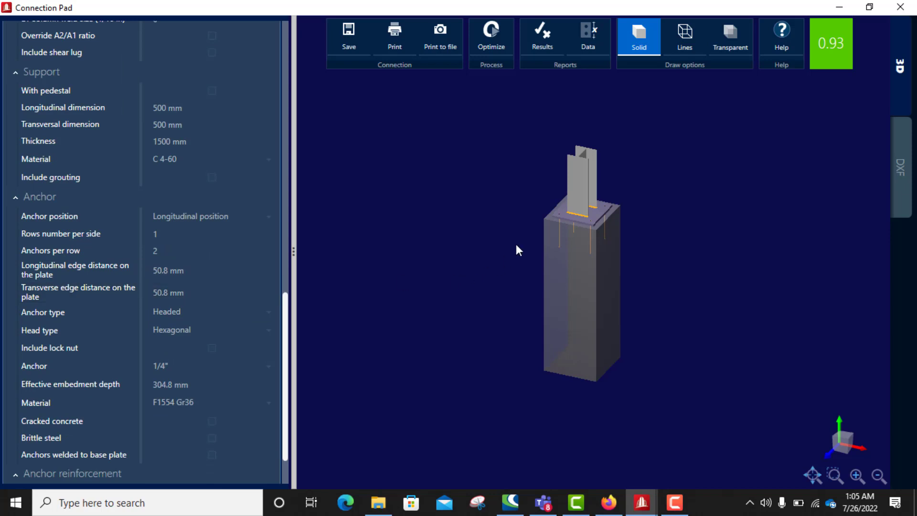
pyautogui.scroll(5, 588, 189)
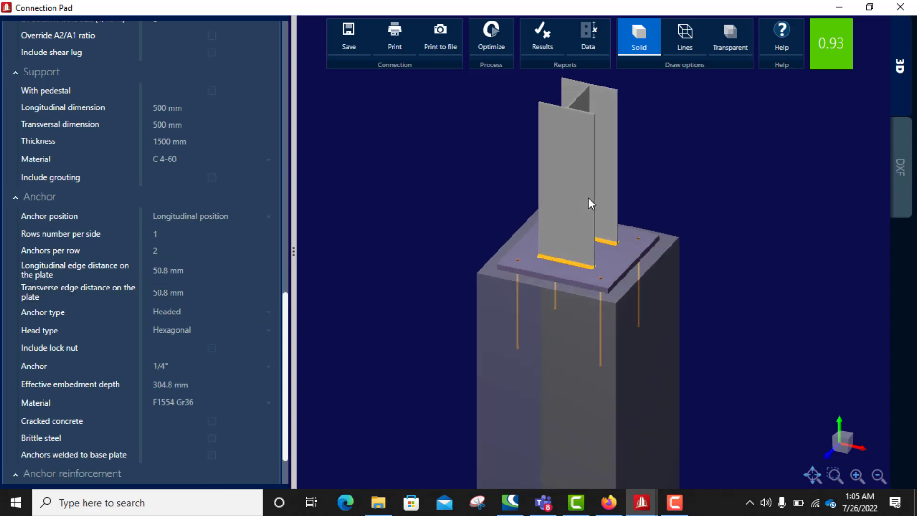
pyautogui.moveTo(598, 300); pyautogui.dragTo(580, 325)
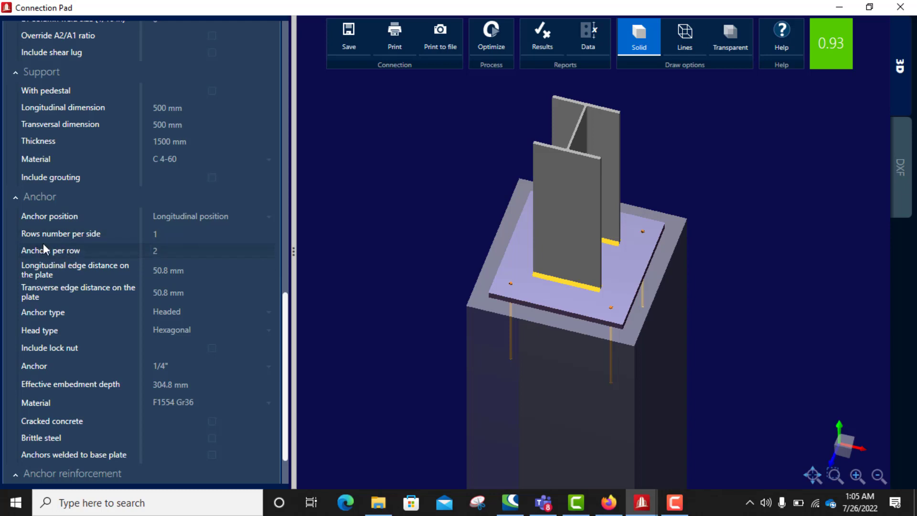
# Try 2 anchor rows per side on the base plate, examine the layout in 3D, and set the number back to 1
pyautogui.click(182, 236)
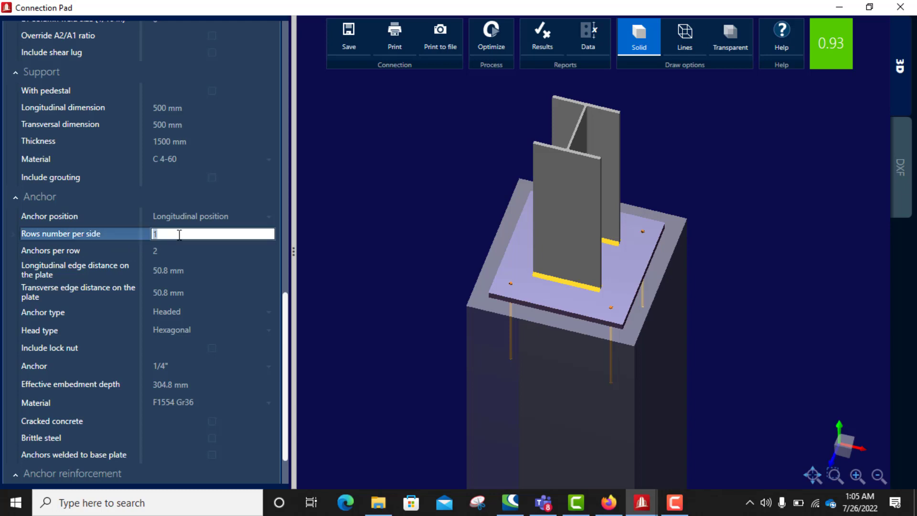
pyautogui.click(163, 253)
pyautogui.click(170, 236)
pyautogui.write('2')
pyautogui.press('Return')
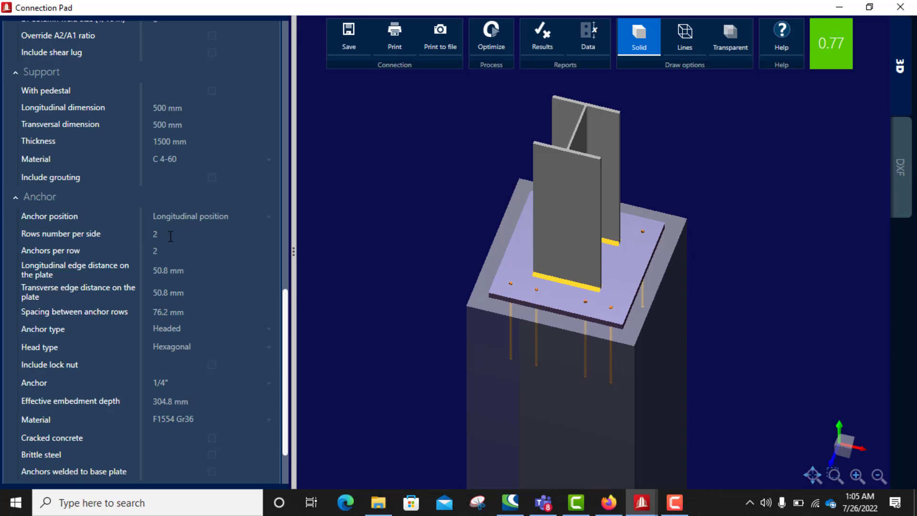
pyautogui.moveTo(619, 328); pyautogui.dragTo(655, 277, button='middle')
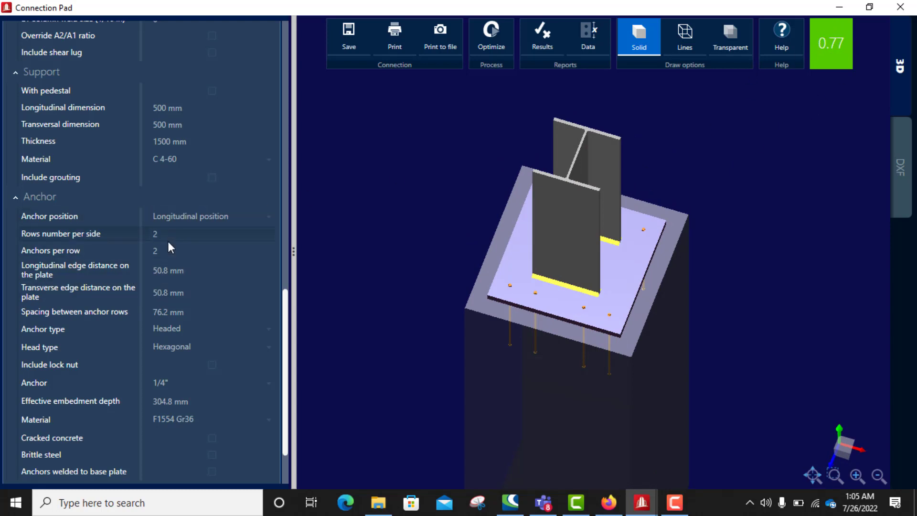
pyautogui.click(166, 253)
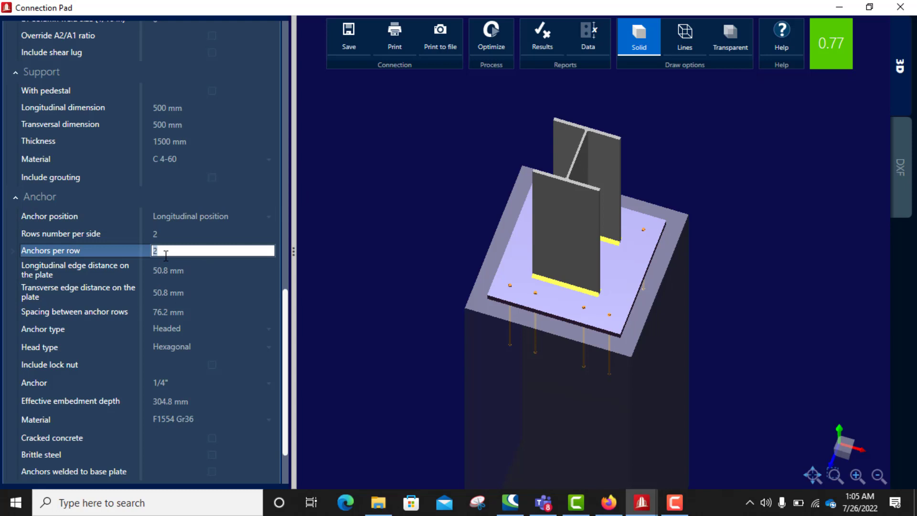
pyautogui.click(171, 234)
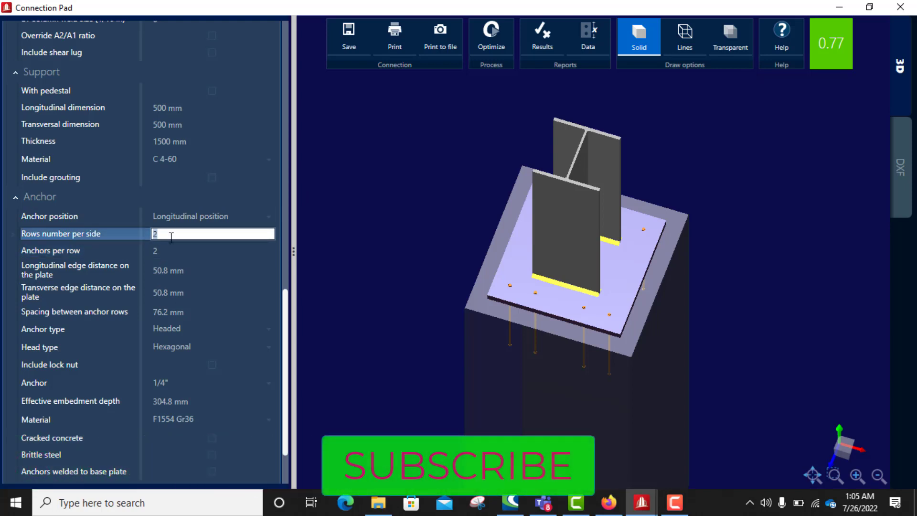
pyautogui.write('1')
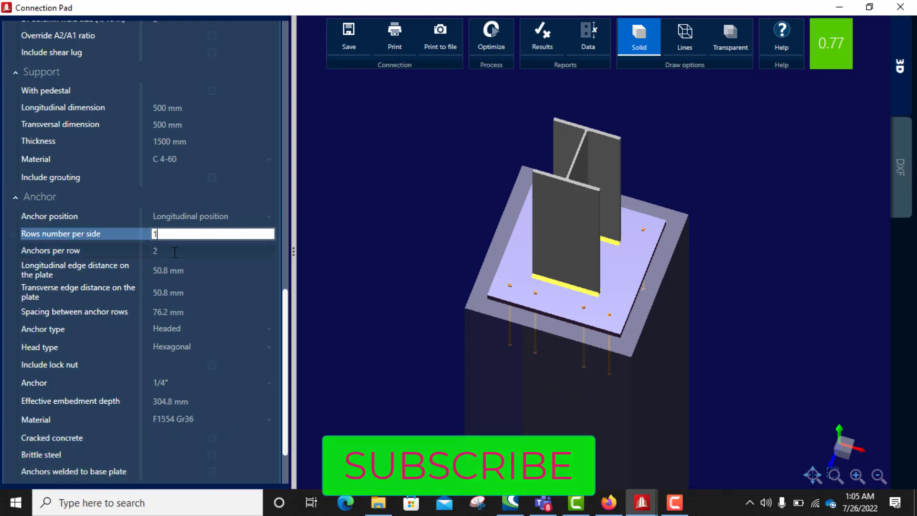
pyautogui.click(192, 271)
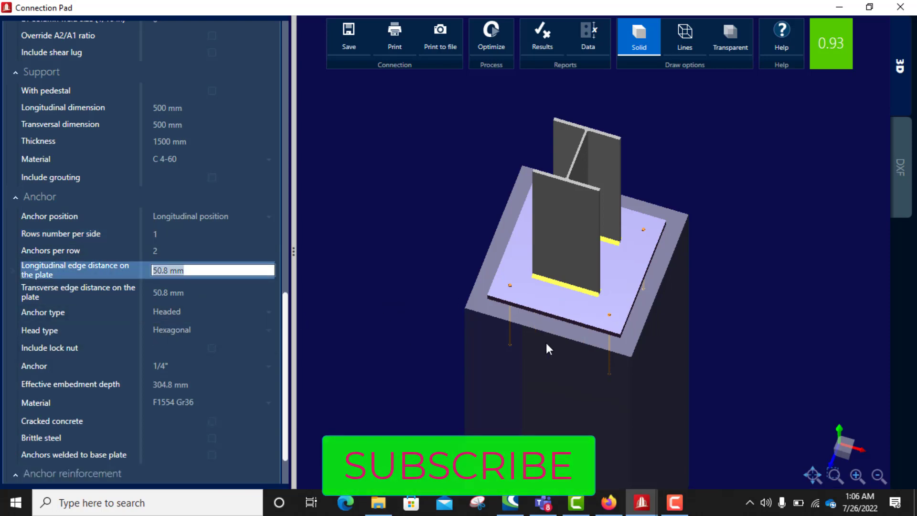
# Set the anchor type to J-bolt and examine the hooked anchors below the base plate in the 3D model
pyautogui.scroll(-3, 185, 288)
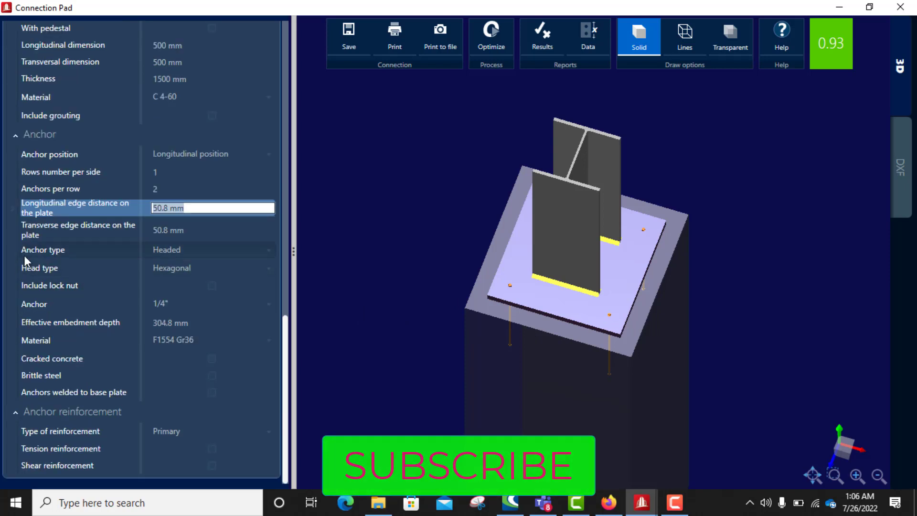
pyautogui.click(183, 246)
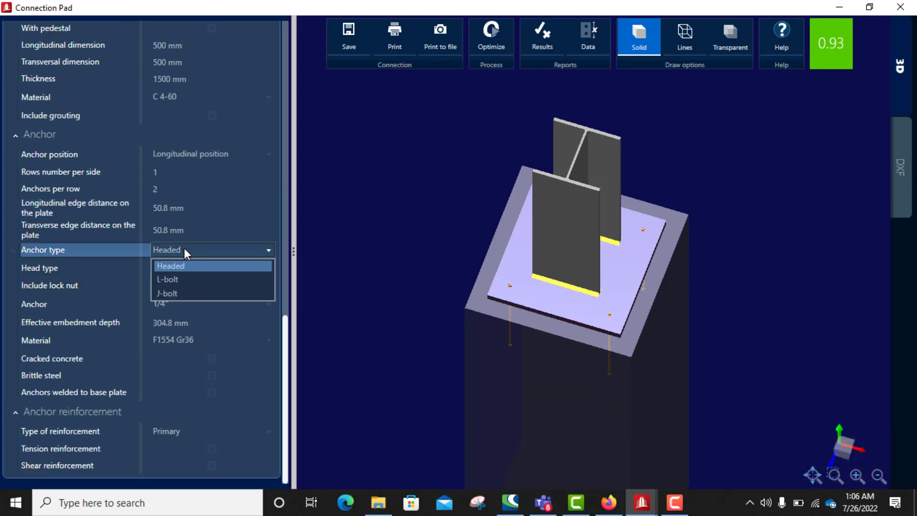
pyautogui.click(176, 295)
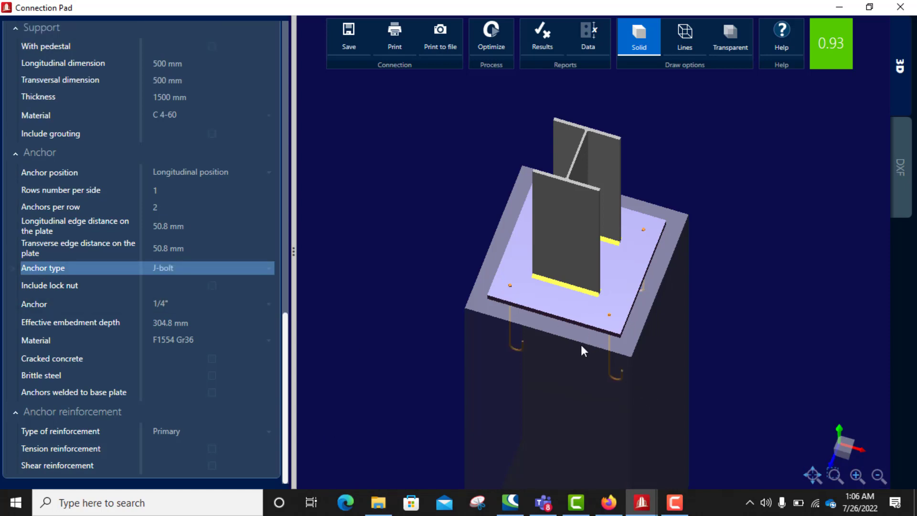
pyautogui.moveTo(582, 350); pyautogui.dragTo(611, 318)
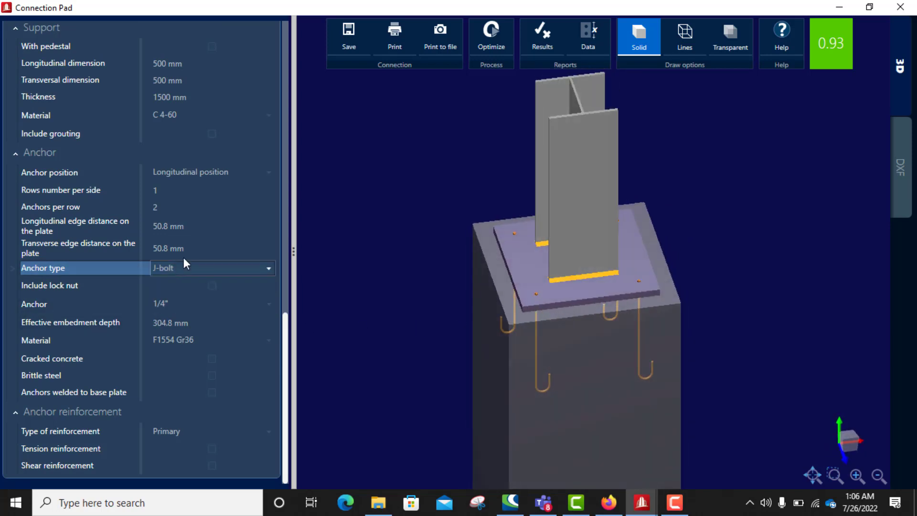
# Try the L-bolt anchor type for comparison, and set the type back to J-bolt
pyautogui.click(199, 266)
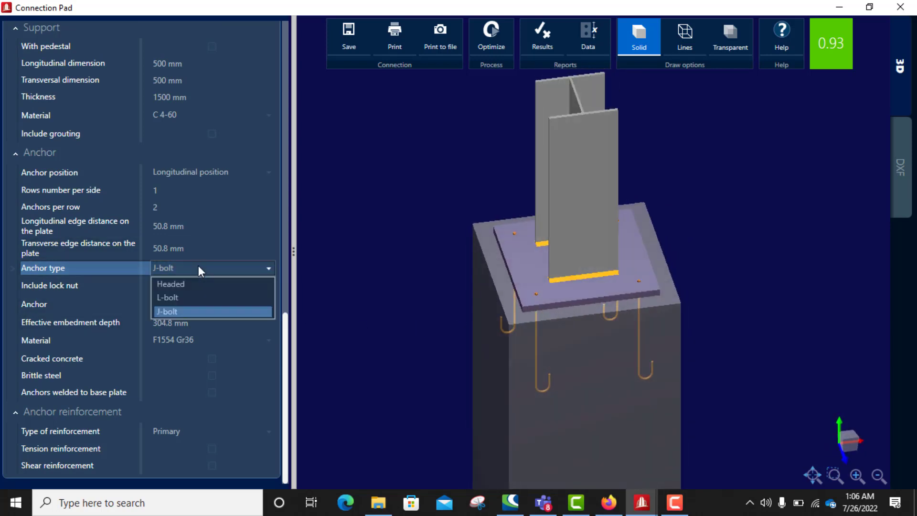
pyautogui.click(181, 297)
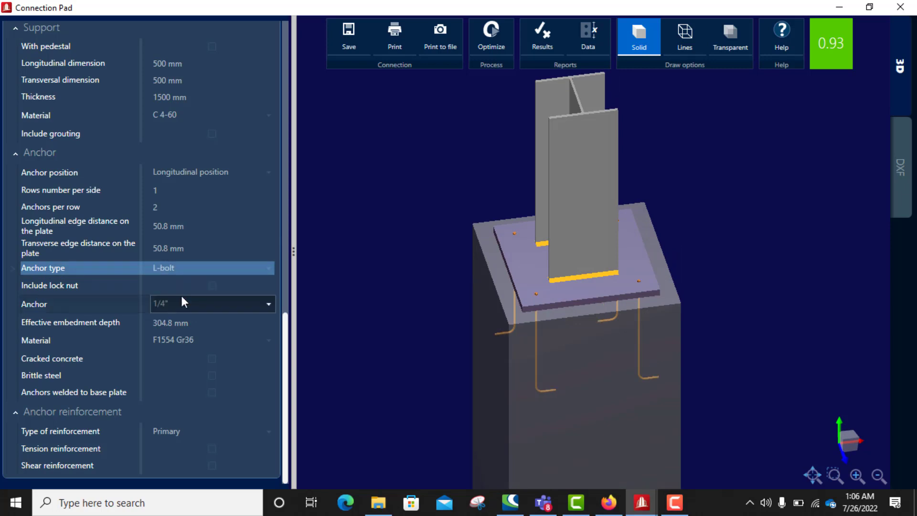
pyautogui.click(191, 268)
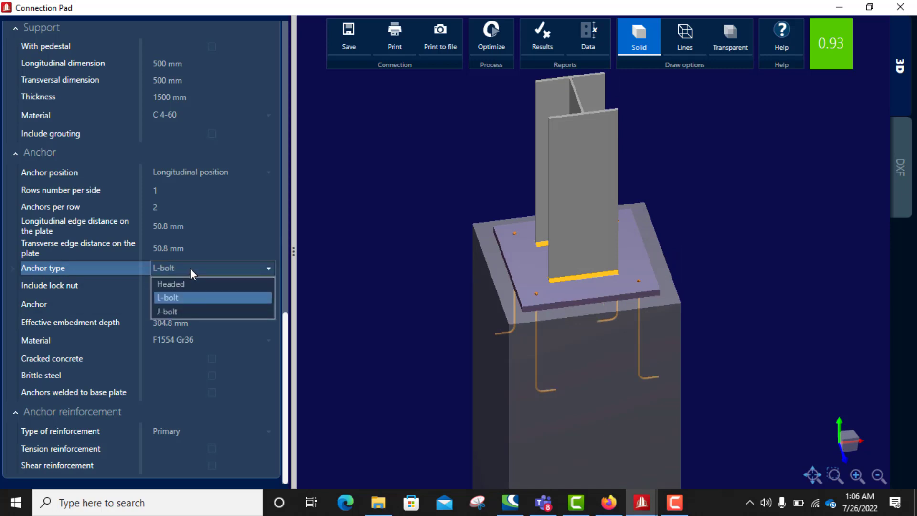
pyautogui.click(172, 313)
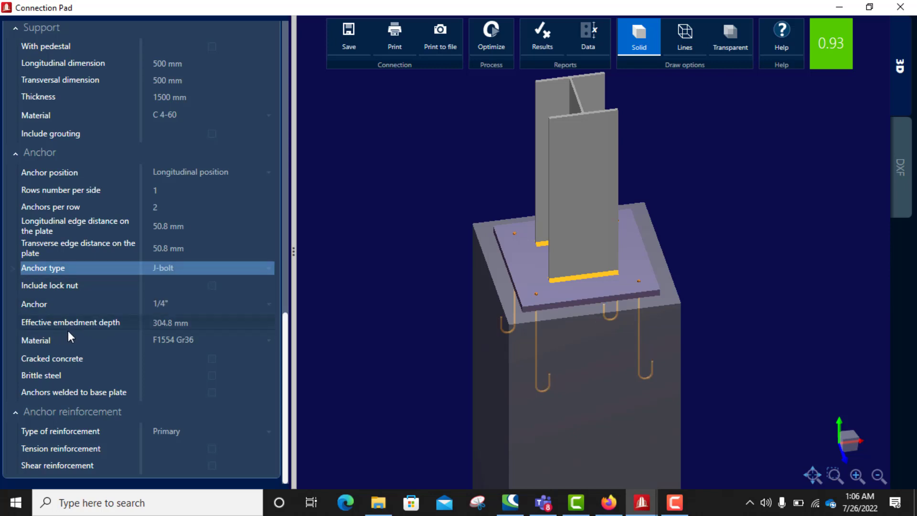
# Set the anchors' effective embedment depth to 550 mm and examine the lengthened J-bolts in the 3D model
pyautogui.click(200, 323)
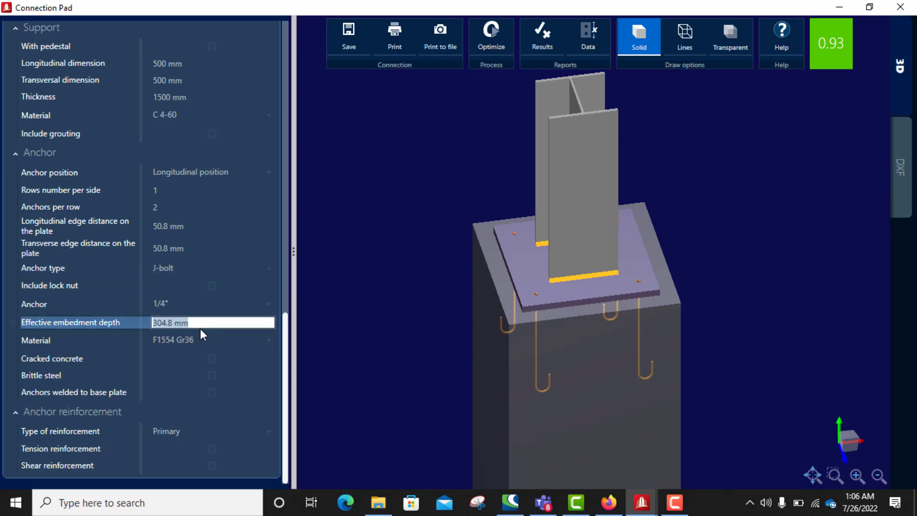
pyautogui.write('550')
pyautogui.press('Tab')
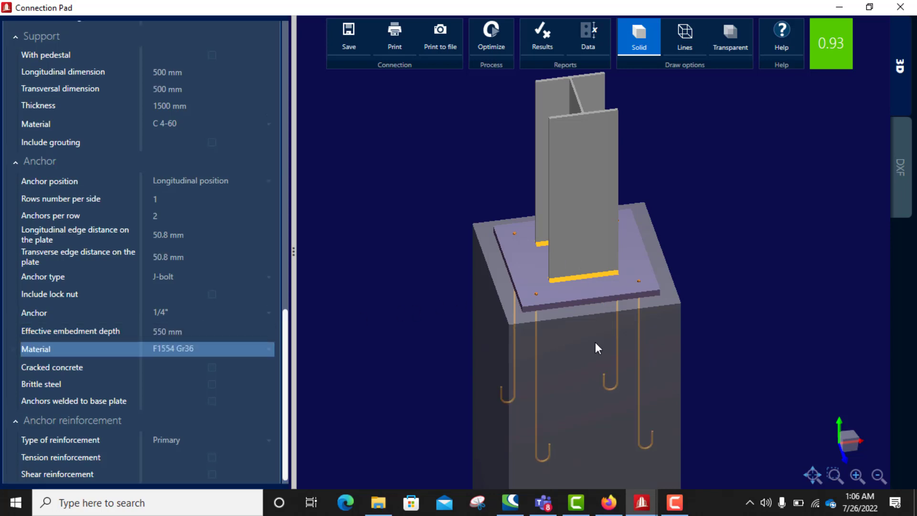
pyautogui.moveTo(595, 342); pyautogui.dragTo(588, 360)
pyautogui.scroll(4, 548, 362)
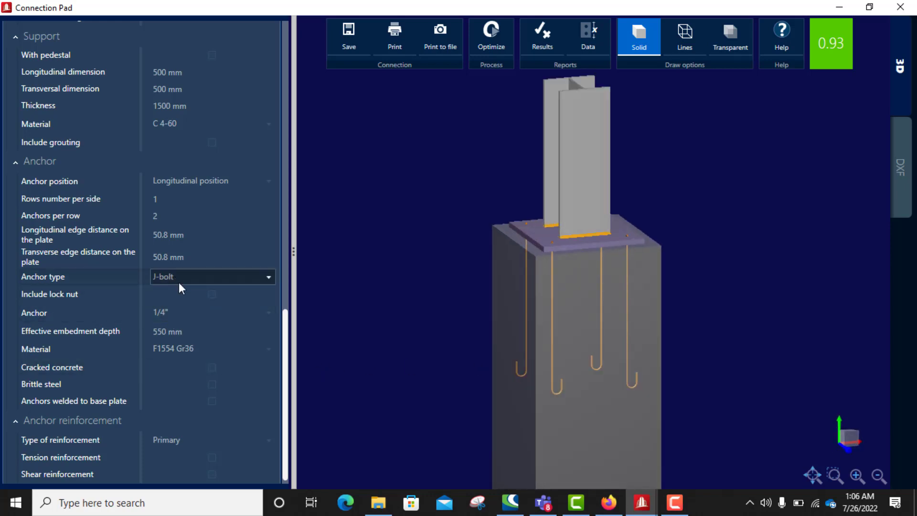
pyautogui.scroll(-1, 100, 308)
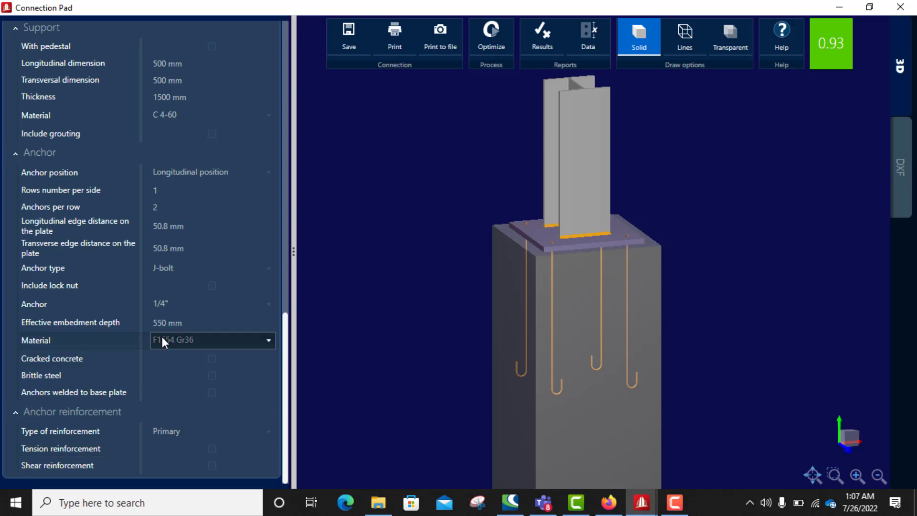
pyautogui.moveTo(578, 288); pyautogui.dragTo(576, 306)
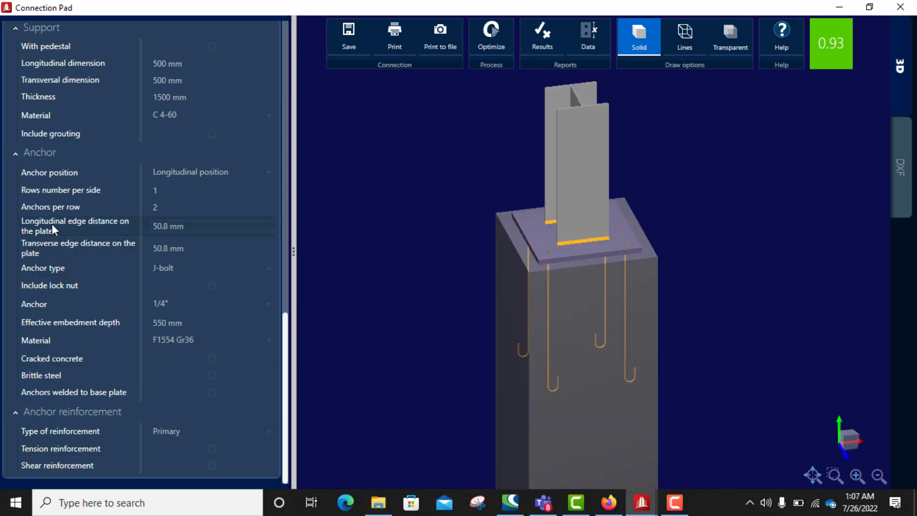
# Set both the longitudinal and transverse anchor edge distances on the plate to 60 mm
pyautogui.click(191, 227)
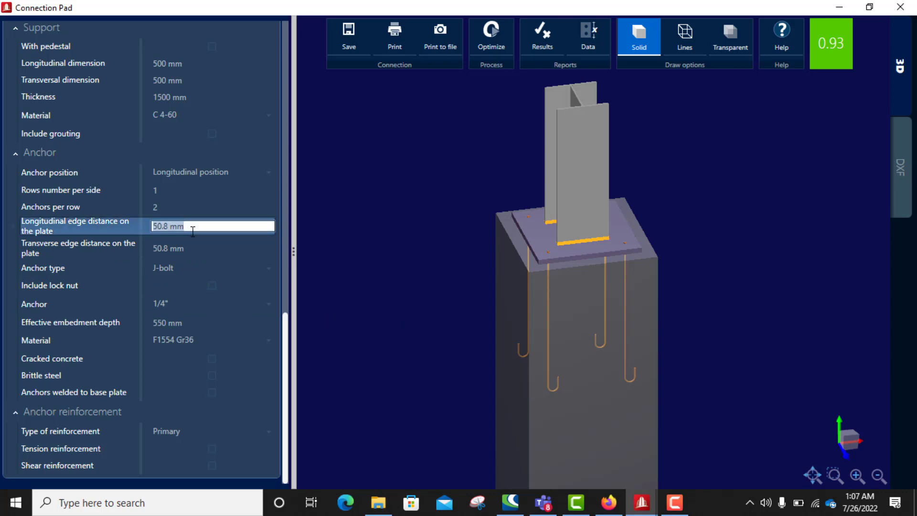
pyautogui.write('60')
pyautogui.press('Tab')
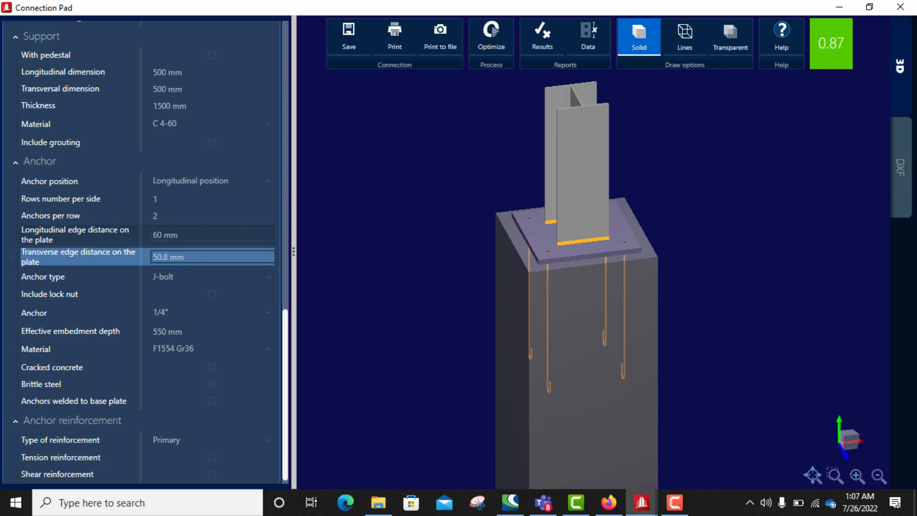
pyautogui.click(194, 258)
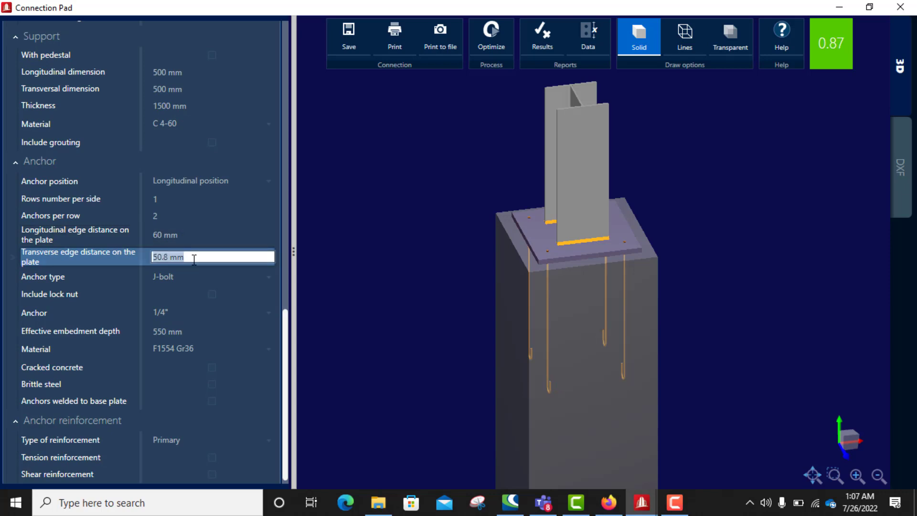
pyautogui.write('60')
pyautogui.press('Tab')
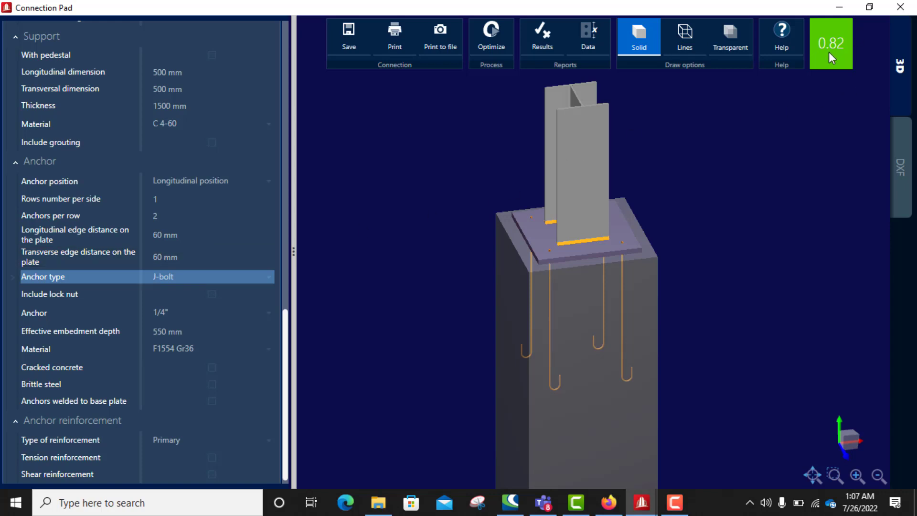
# Examine the repositioned anchors and the base plate in the 3D model, up close and from several angles
pyautogui.moveTo(584, 256); pyautogui.dragTo(598, 304, button='middle')
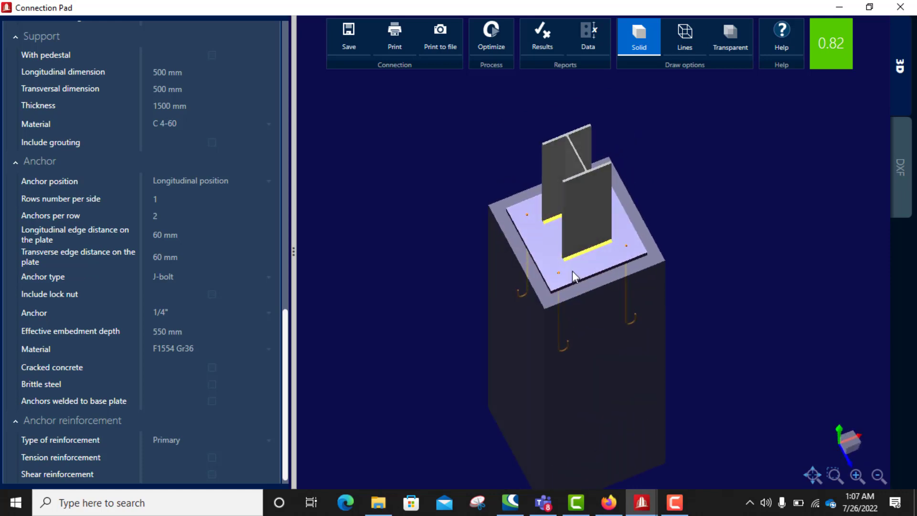
pyautogui.scroll(5, 573, 269)
pyautogui.scroll(2, 574, 268)
pyautogui.scroll(3, 576, 272)
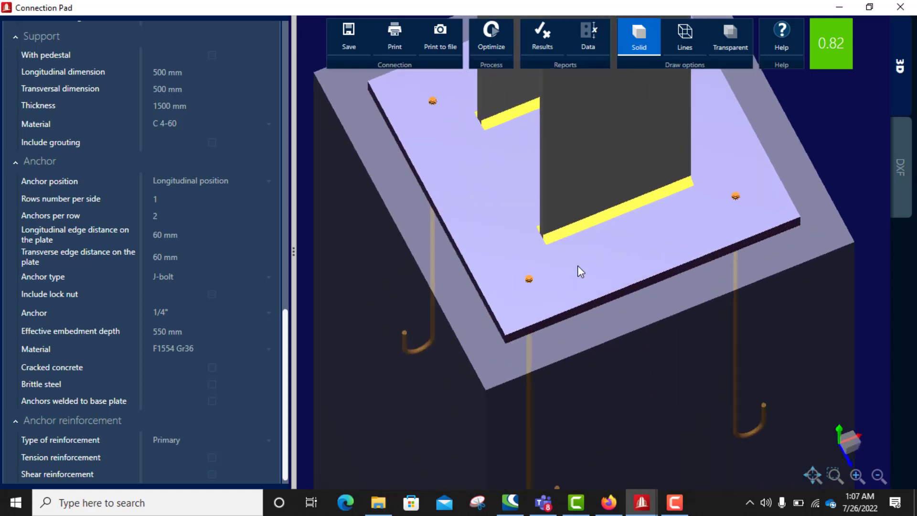
pyautogui.scroll(-5, 578, 277)
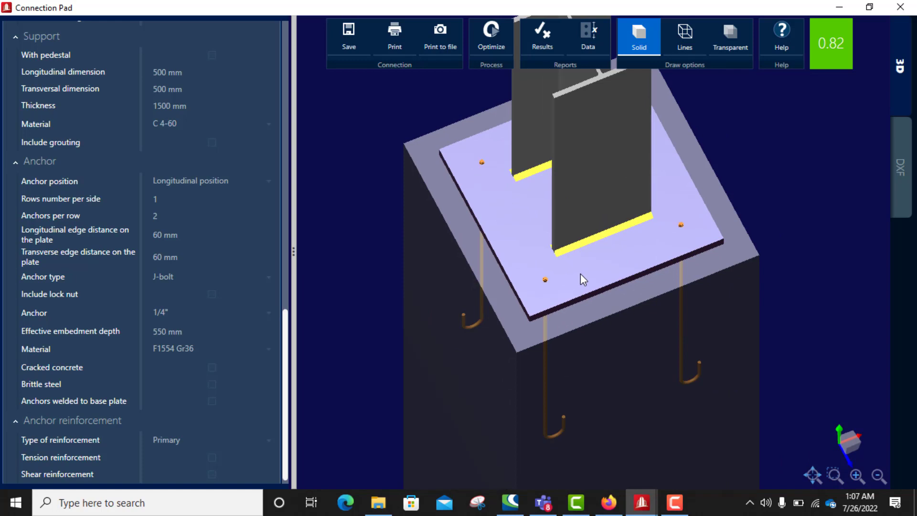
pyautogui.scroll(-4, 604, 244)
pyautogui.moveTo(614, 232); pyautogui.dragTo(628, 266, button='middle')
pyautogui.moveTo(644, 306); pyautogui.dragTo(607, 305, button='middle')
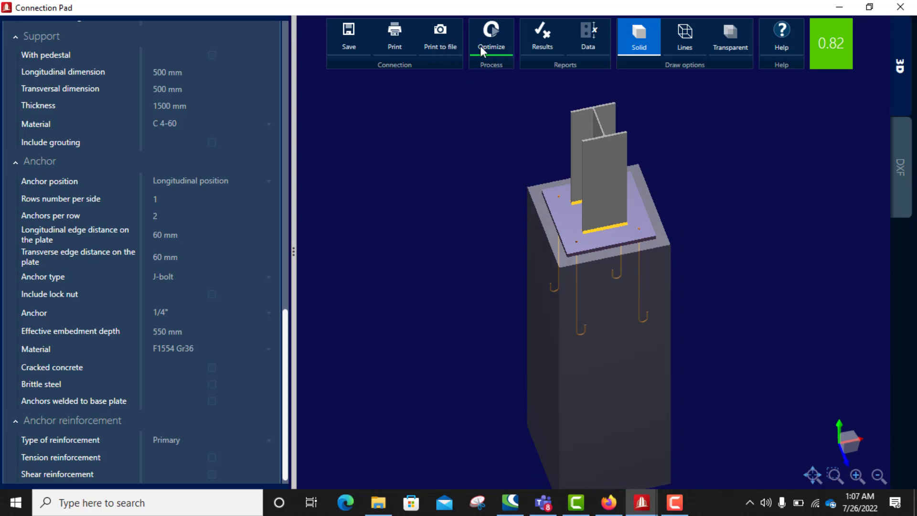
# Open the design results report, maximize it, and check the minor-axis ratio and the global critical strength ratio
pyautogui.click(538, 39)
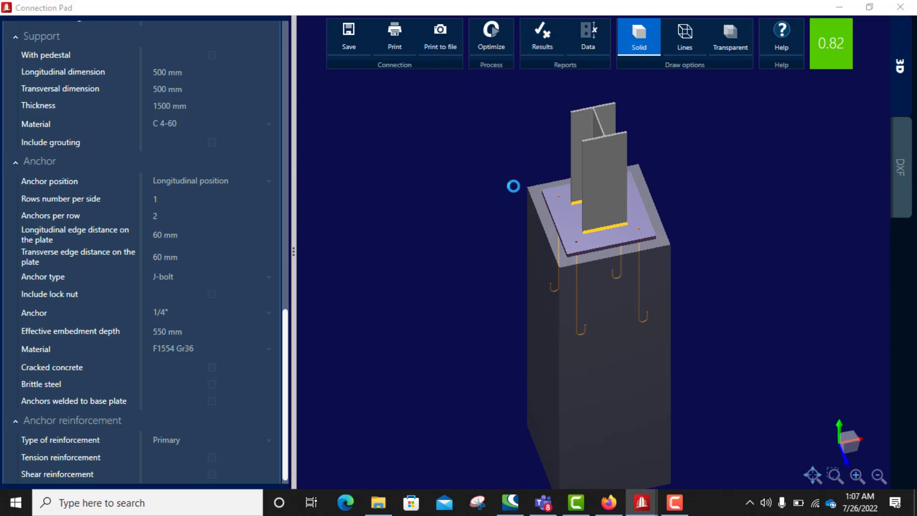
pyautogui.scroll(-7, 407, 240)
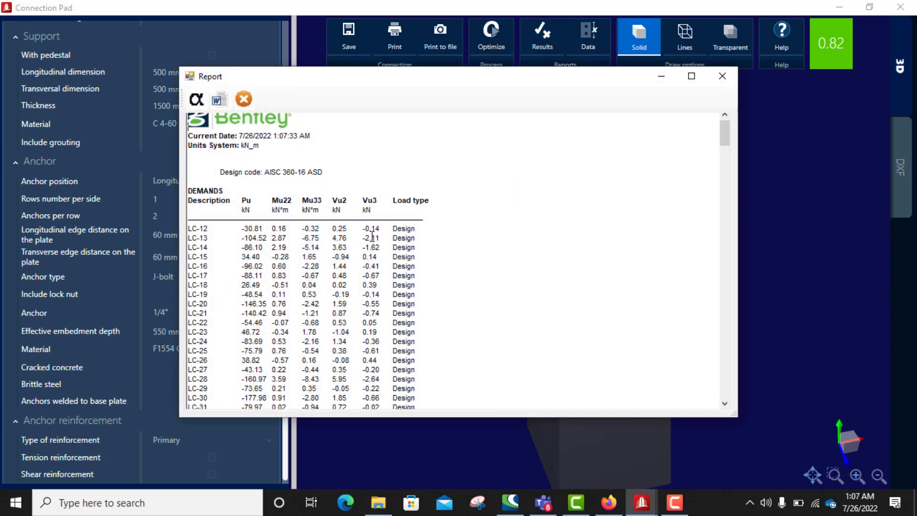
pyautogui.scroll(-3, 406, 242)
pyautogui.click(691, 76)
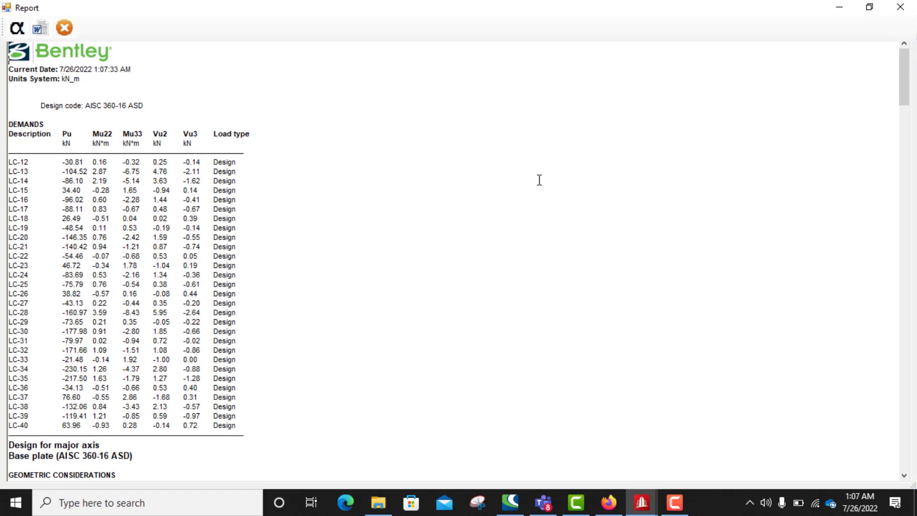
pyautogui.scroll(-15, 262, 207)
pyautogui.scroll(10, 140, 320)
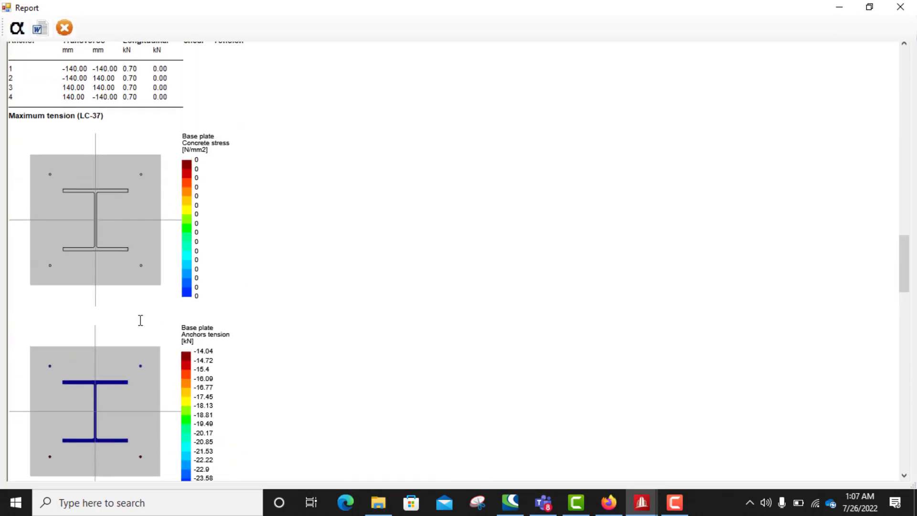
pyautogui.scroll(3, 140, 321)
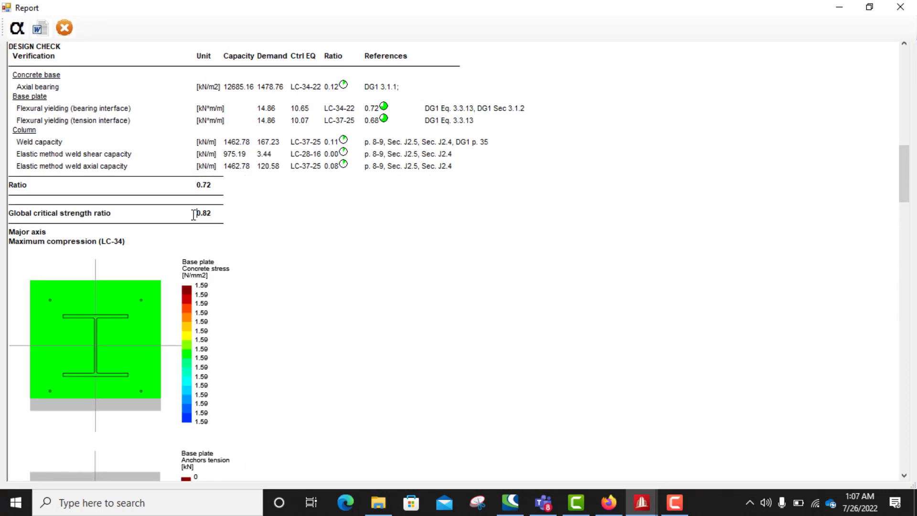
pyautogui.moveTo(194, 214); pyautogui.dragTo(216, 216)
pyautogui.moveTo(190, 186); pyautogui.dragTo(216, 197)
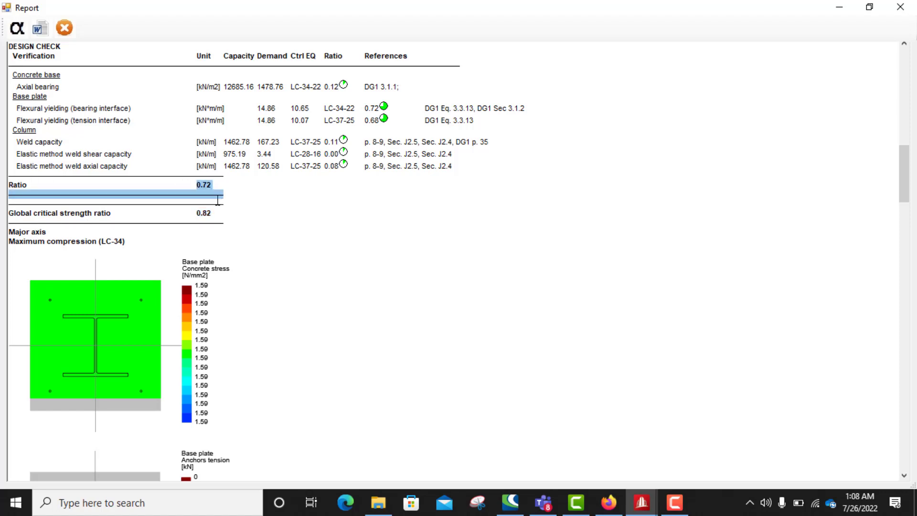
# Review the major-axis and minor-axis design checks and the load demands in the report, and close it
pyautogui.scroll(2, 218, 201)
pyautogui.scroll(3, 221, 216)
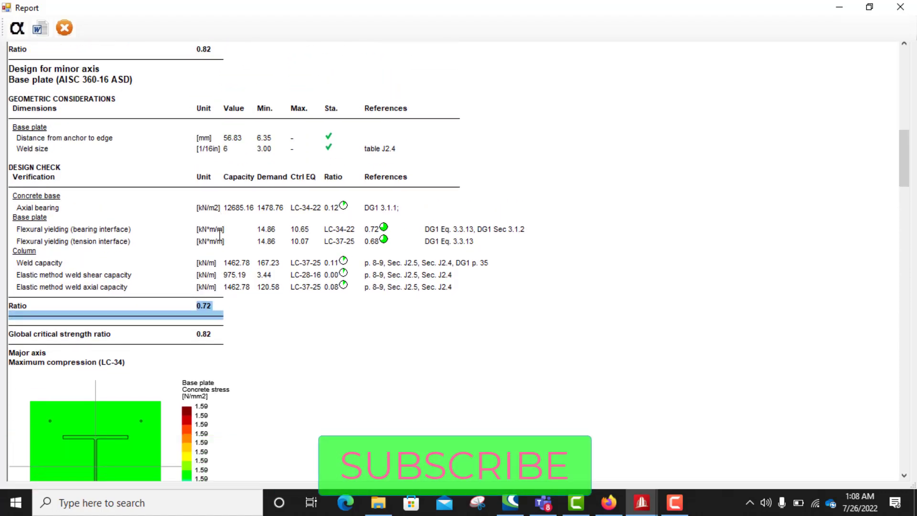
pyautogui.scroll(5, 220, 234)
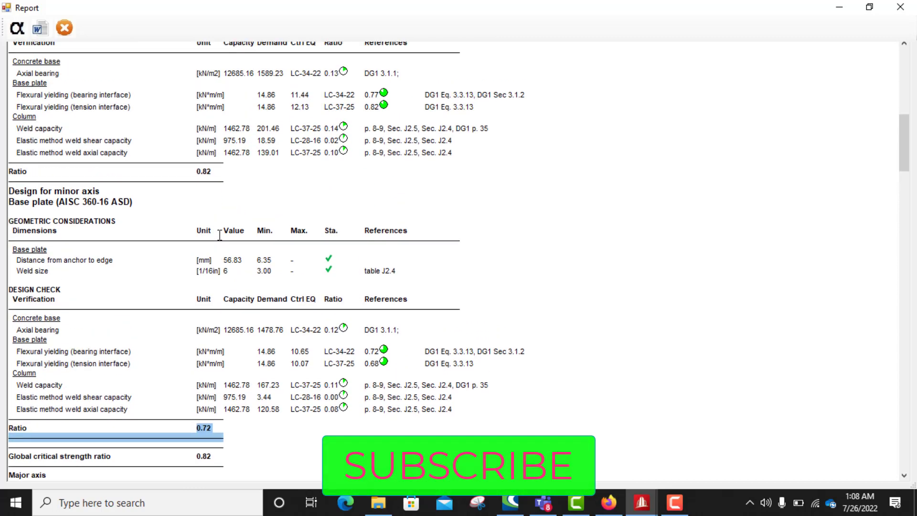
pyautogui.moveTo(197, 236); pyautogui.dragTo(95, 249)
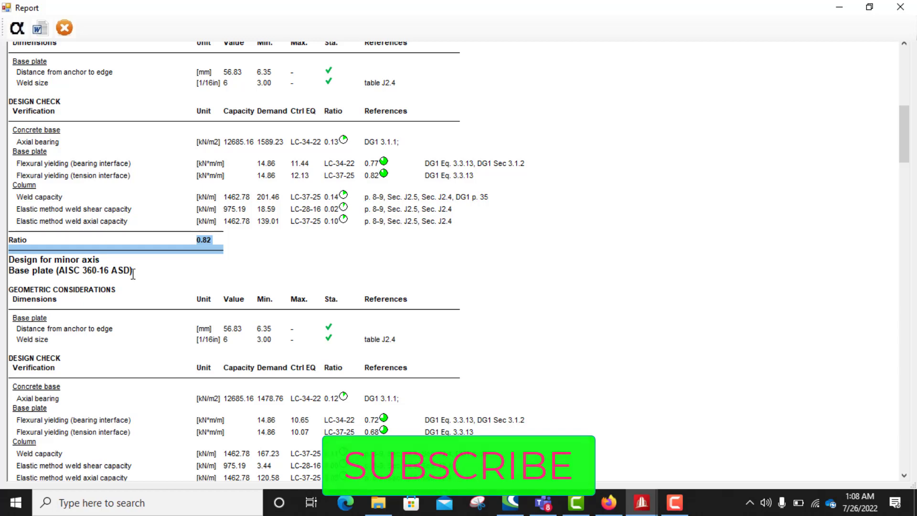
pyautogui.scroll(3, 182, 270)
pyautogui.scroll(3, 182, 269)
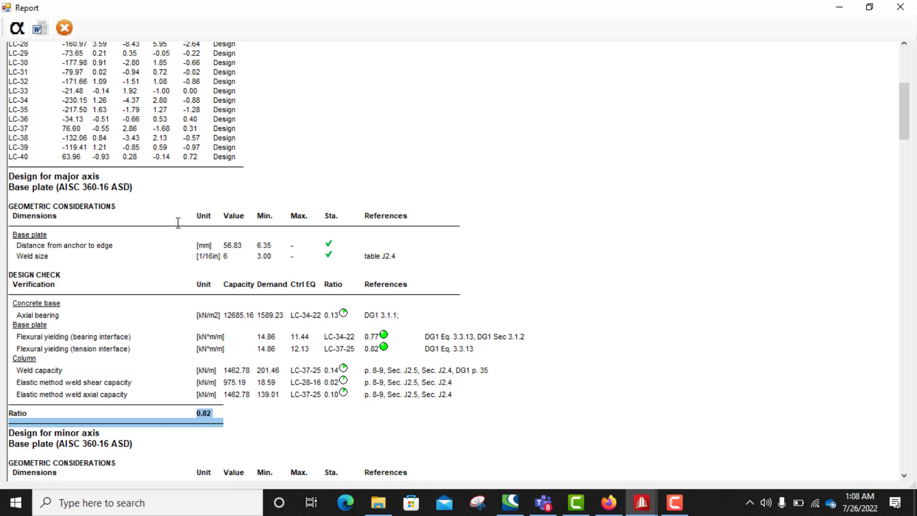
pyautogui.scroll(3, 159, 223)
pyautogui.scroll(-18, 159, 222)
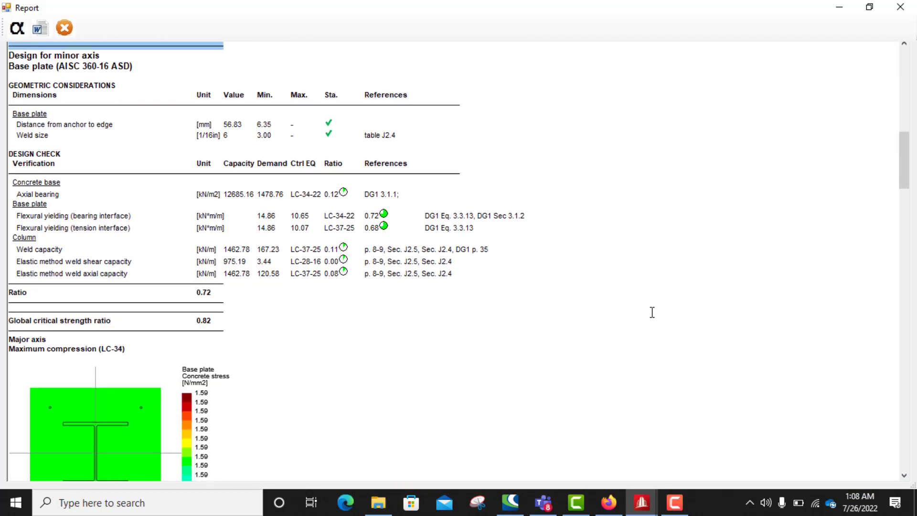
pyautogui.click(900, 6)
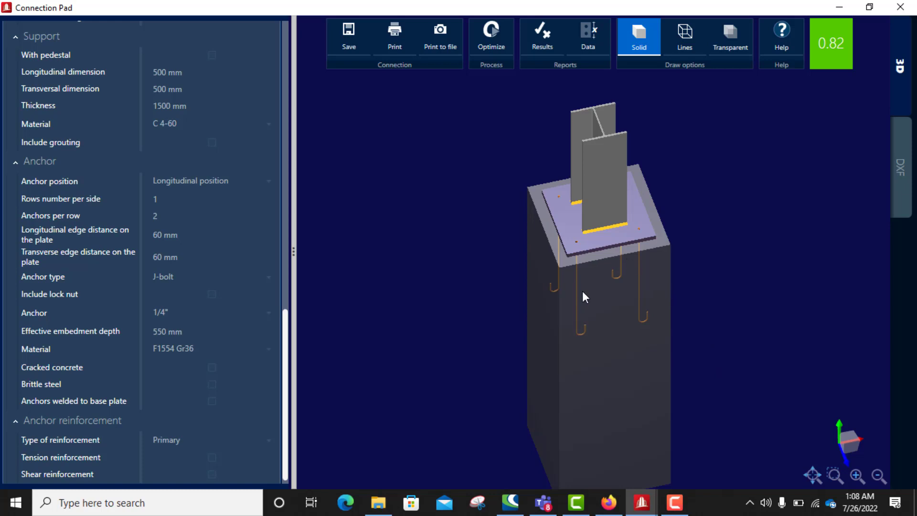
# Open the connection's DXF drawing and examine the top view's base plate, support, weld and anchor dimensions
pyautogui.click(900, 169)
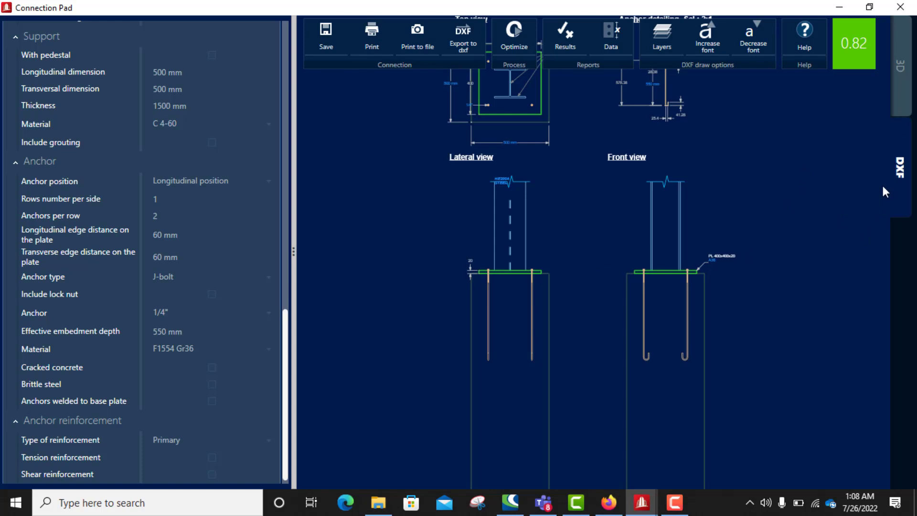
pyautogui.scroll(-4, 669, 250)
pyautogui.scroll(3, 592, 170)
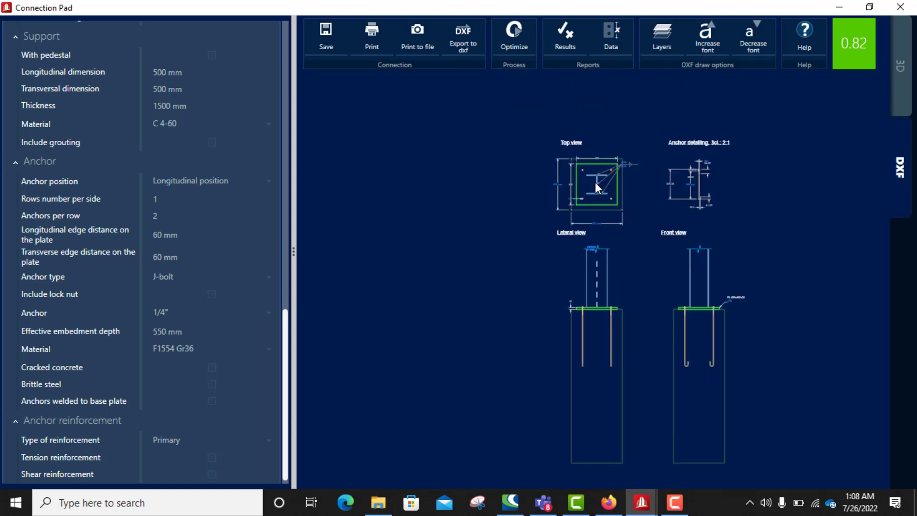
pyautogui.scroll(3, 606, 206)
pyautogui.scroll(3, 600, 123)
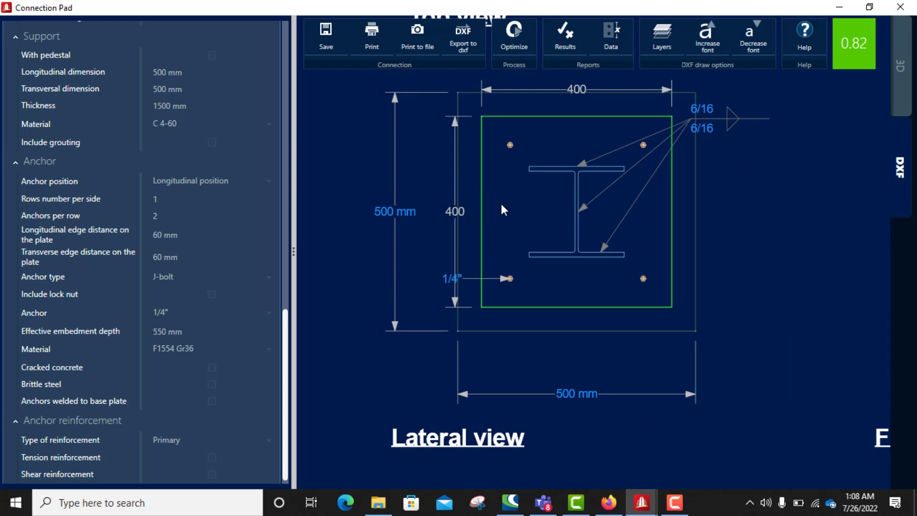
pyautogui.scroll(-2, 471, 223)
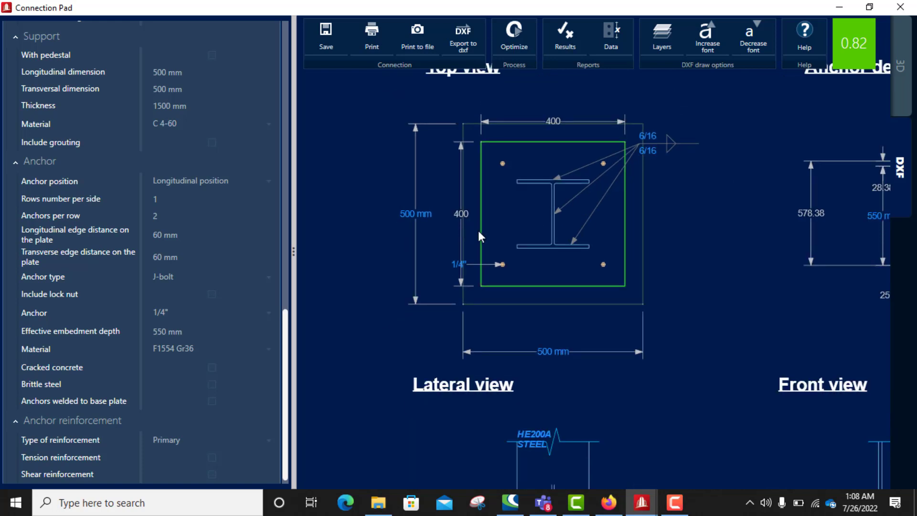
pyautogui.scroll(-3, 478, 230)
pyautogui.scroll(4, 610, 194)
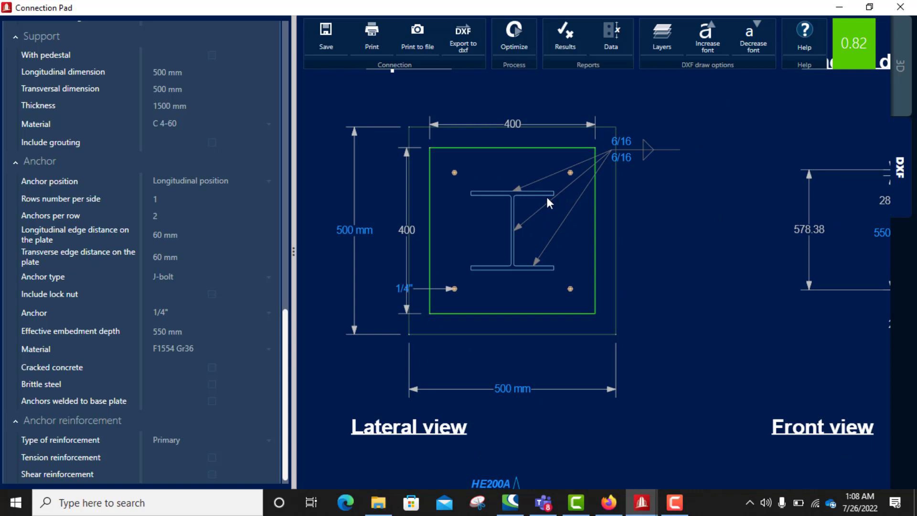
pyautogui.scroll(3, 518, 211)
pyautogui.scroll(-4, 497, 196)
pyautogui.scroll(1, 514, 146)
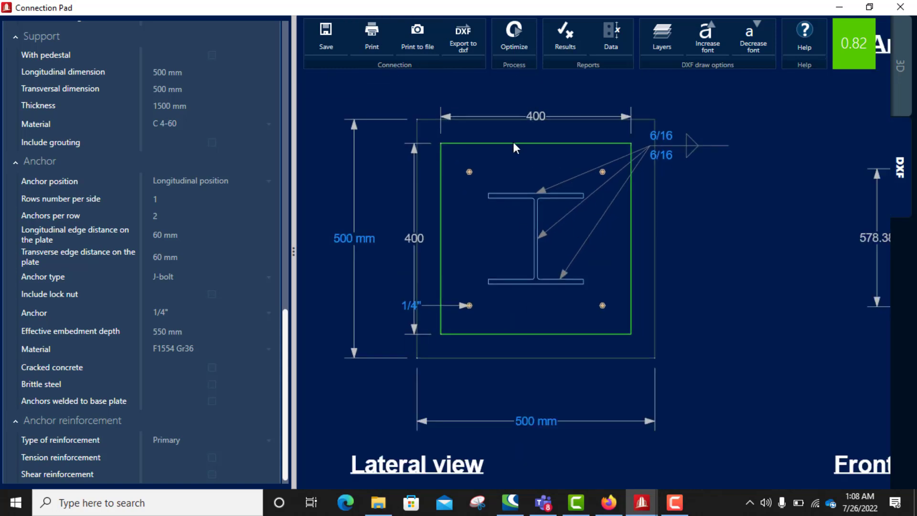
pyautogui.scroll(-3, 449, 170)
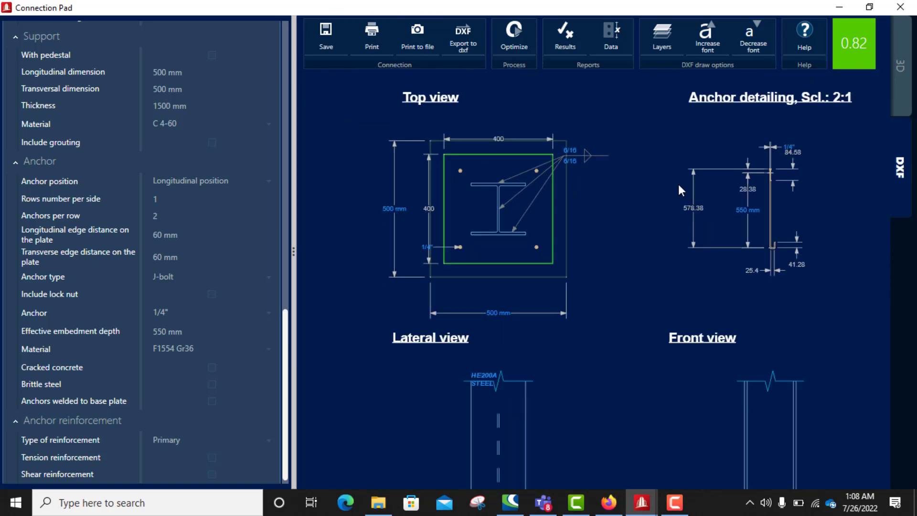
# Examine the J-bolt's dimensions and its nut and threaded end in the anchor detailing of the DXF drawing
pyautogui.scroll(4, 712, 180)
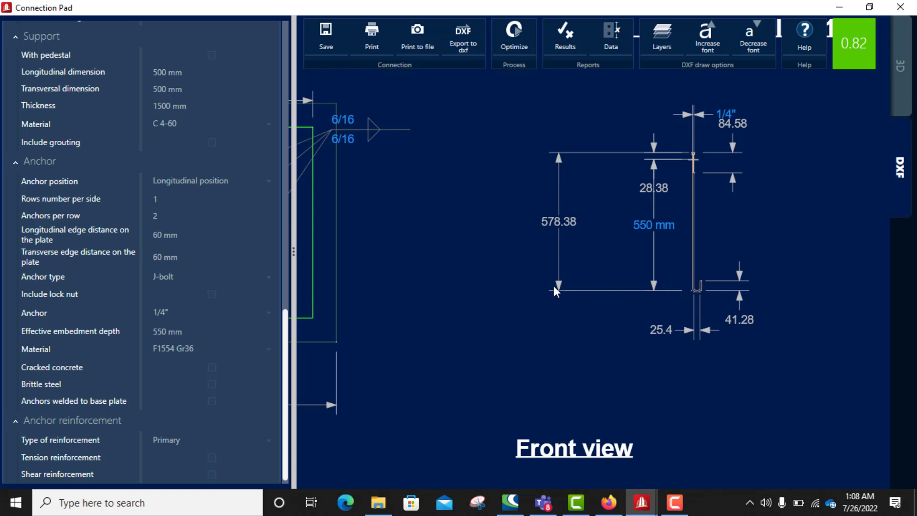
pyautogui.scroll(3, 715, 147)
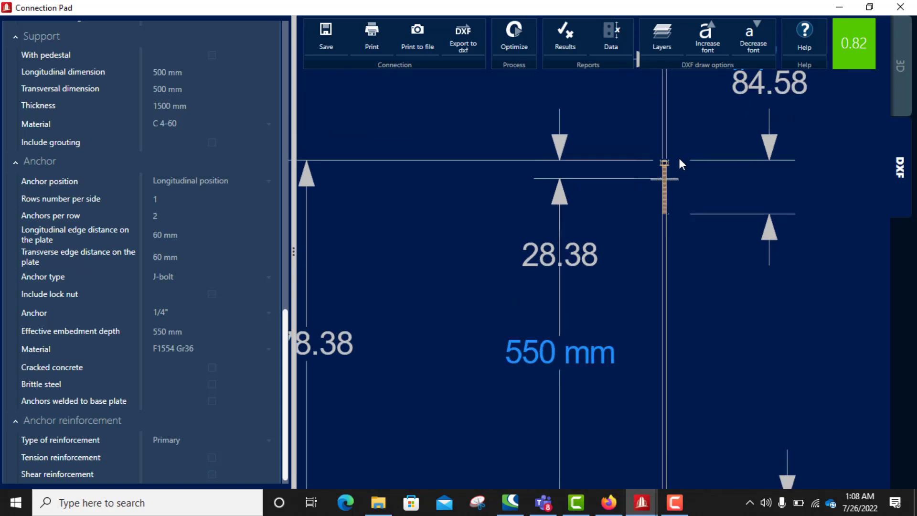
pyautogui.scroll(5, 668, 172)
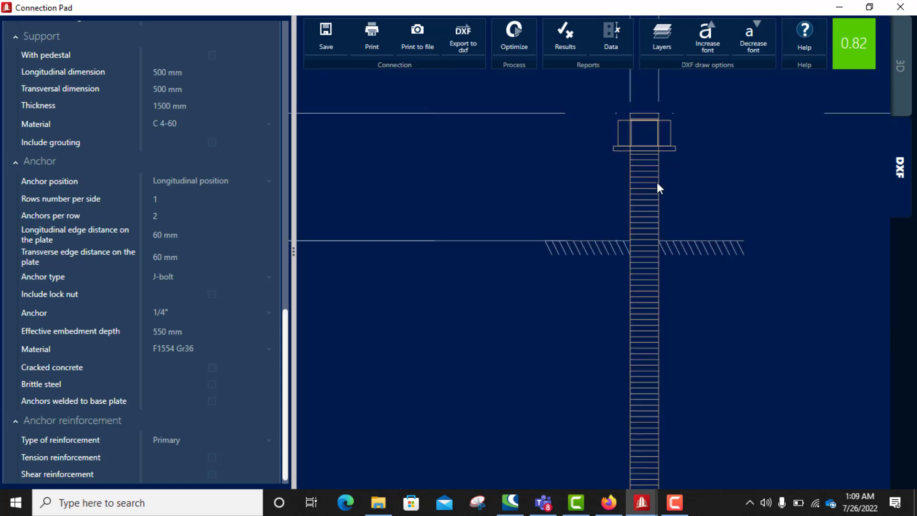
# Examine the J-bolt's thread length, embedment depth, total length and hook dimensions in the anchor detailing
pyautogui.scroll(-5, 658, 183)
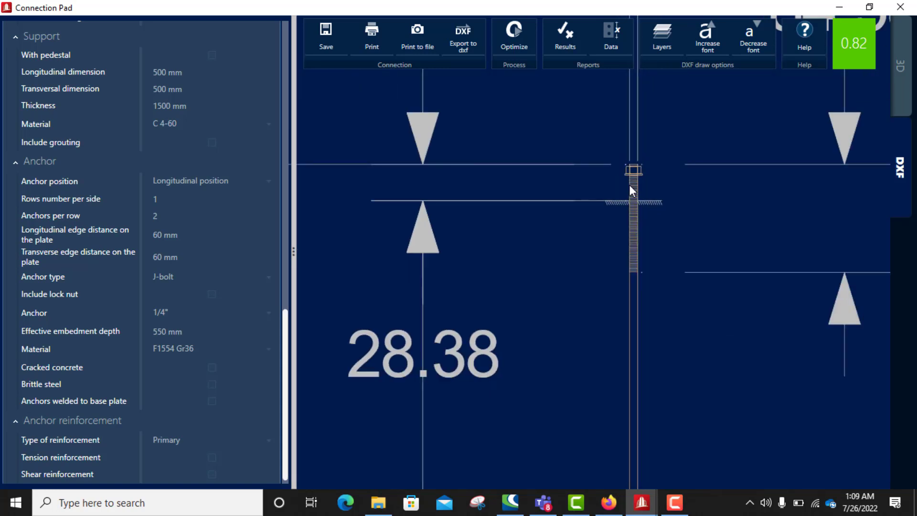
pyautogui.scroll(-3, 630, 186)
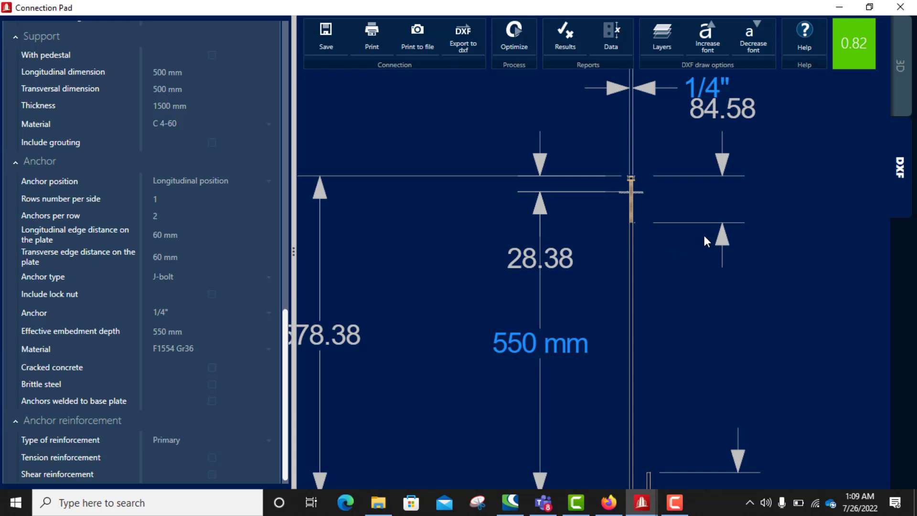
pyautogui.scroll(-4, 716, 234)
pyautogui.scroll(2, 693, 242)
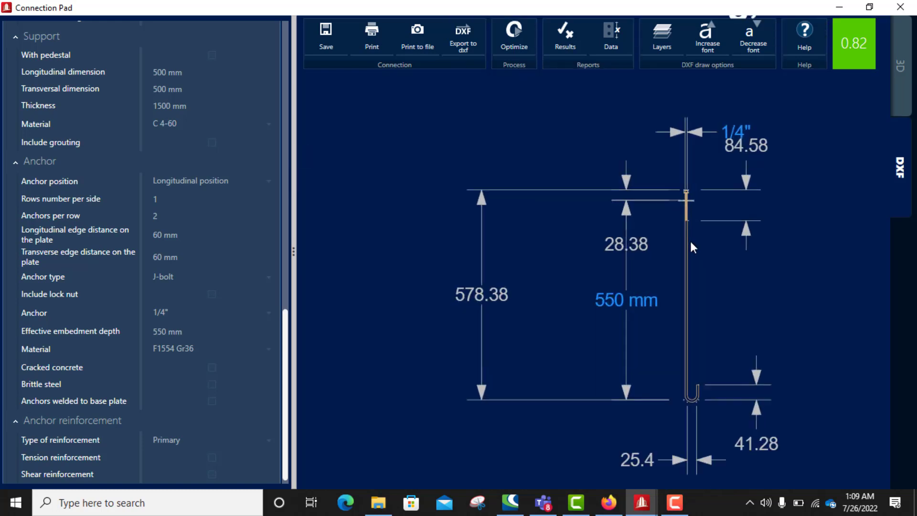
pyautogui.scroll(3, 697, 243)
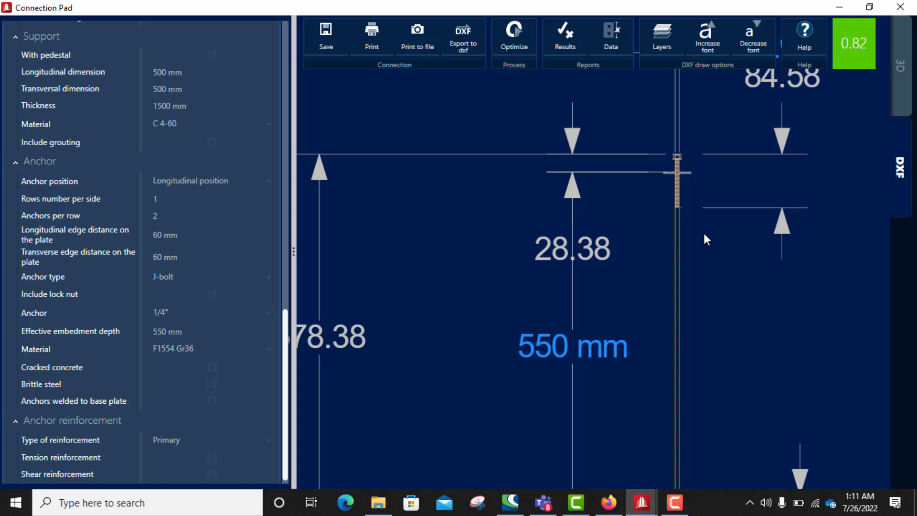
pyautogui.scroll(-5, 703, 232)
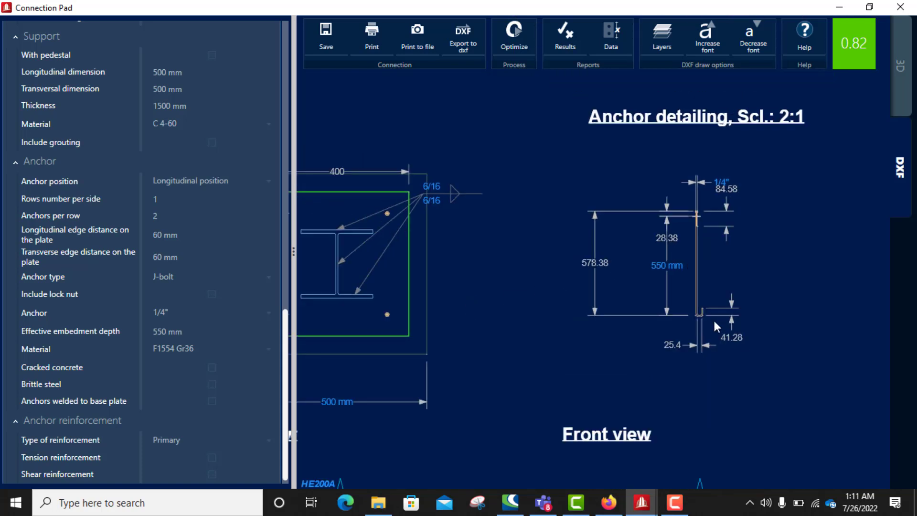
pyautogui.scroll(8, 692, 317)
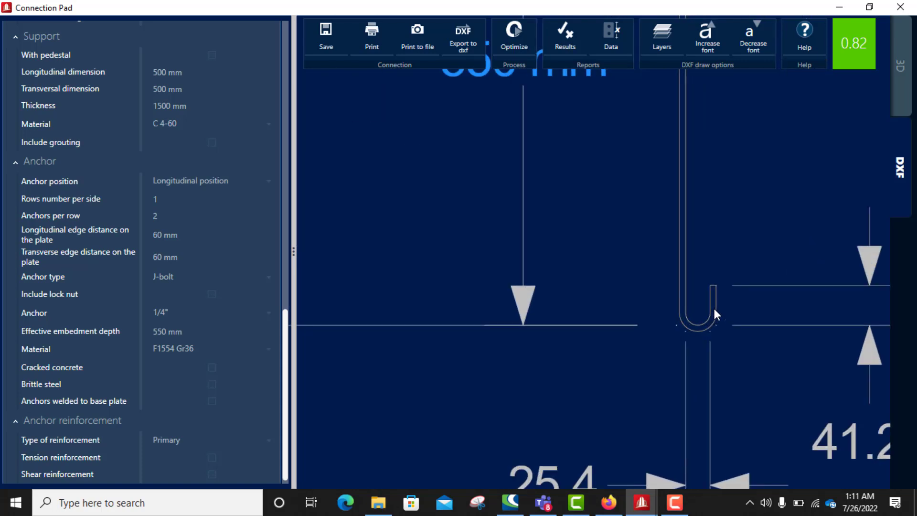
pyautogui.scroll(-8, 716, 308)
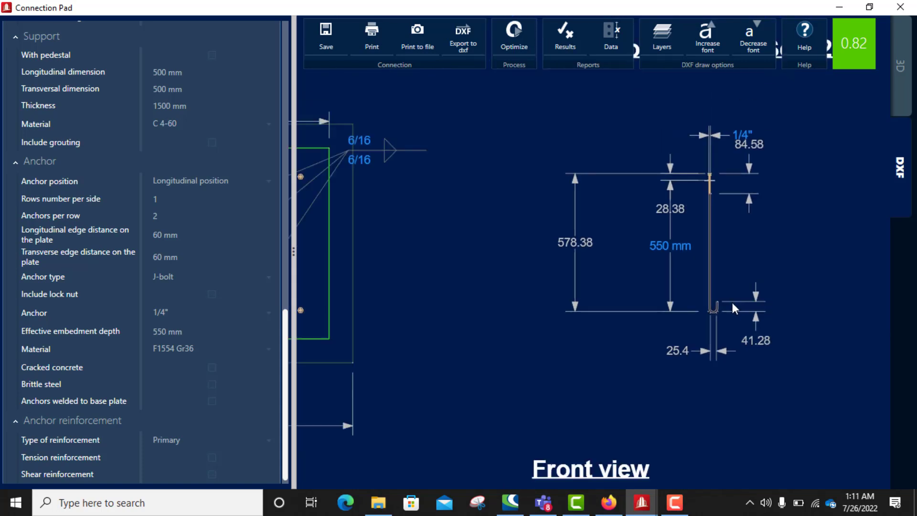
# Examine the base plate thickness and the anchors' placement in the support in the drawing's lateral view
pyautogui.scroll(-8, 715, 300)
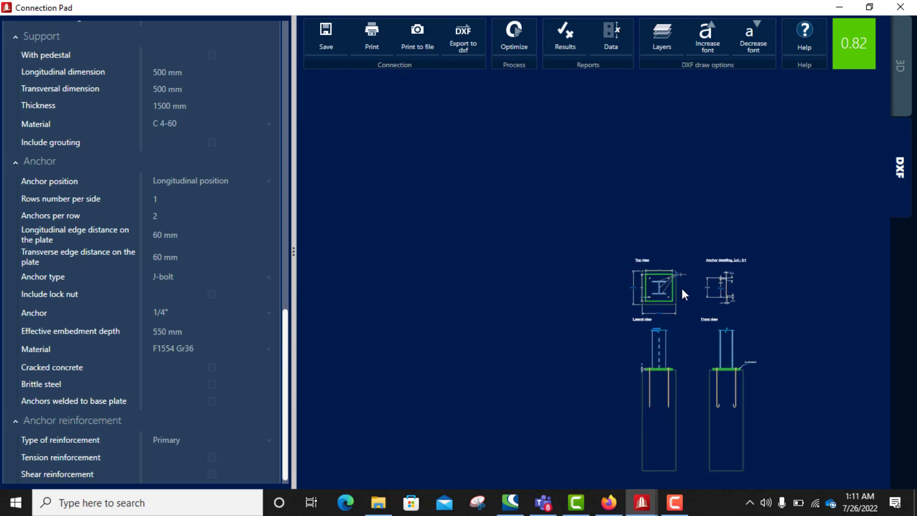
pyautogui.scroll(8, 667, 348)
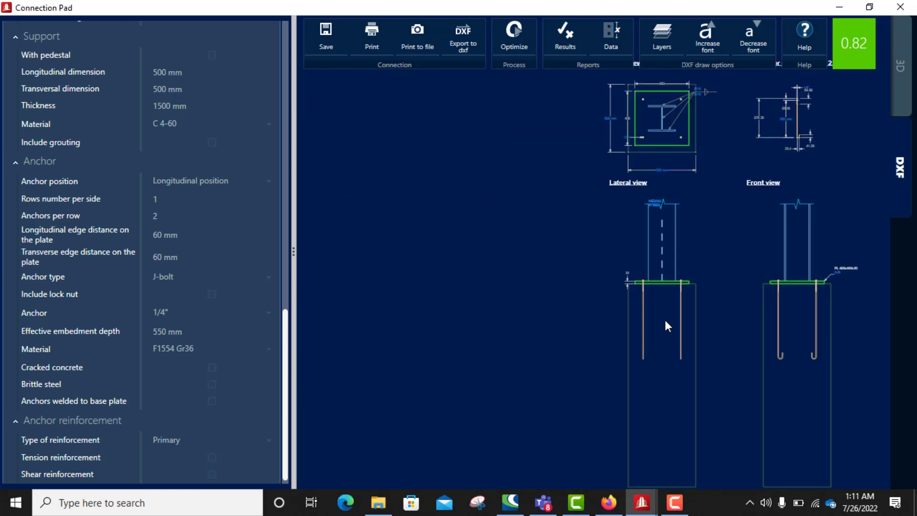
pyautogui.scroll(5, 665, 323)
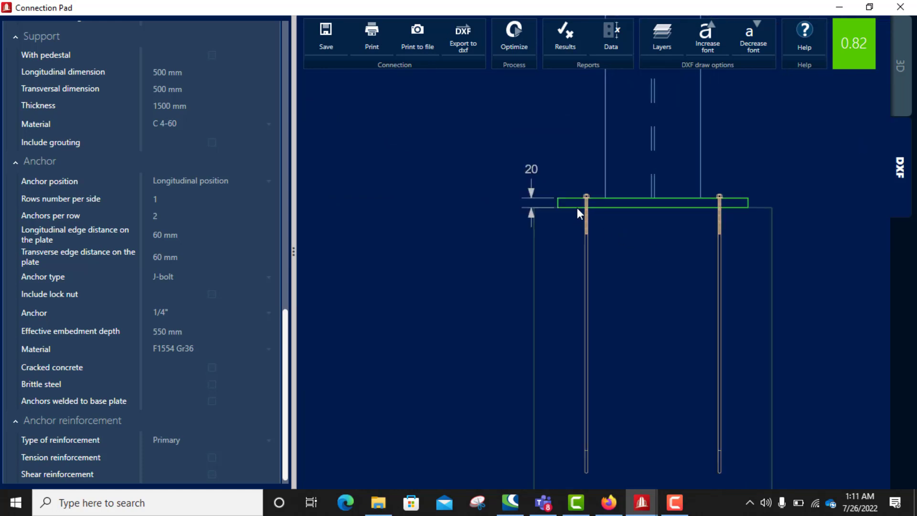
pyautogui.scroll(4, 615, 211)
pyautogui.scroll(-5, 517, 200)
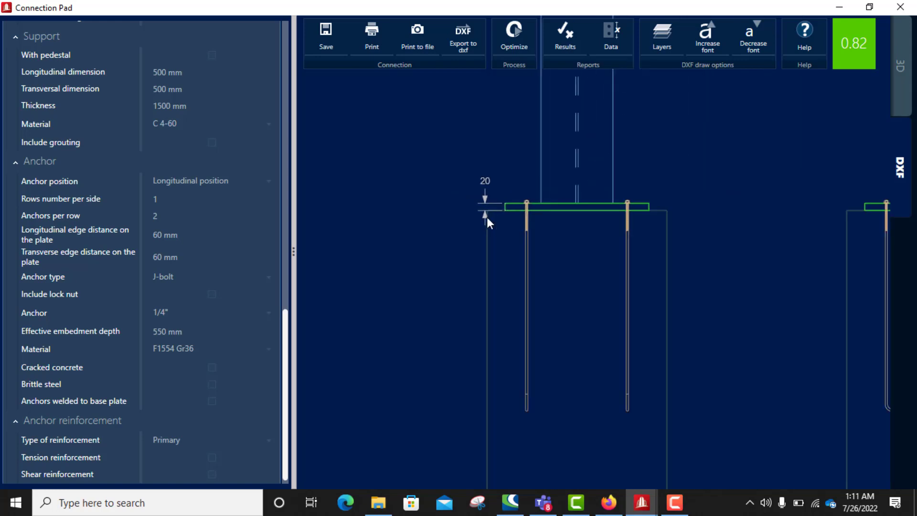
pyautogui.scroll(-3, 552, 260)
pyautogui.scroll(5, 540, 334)
pyautogui.scroll(-3, 558, 298)
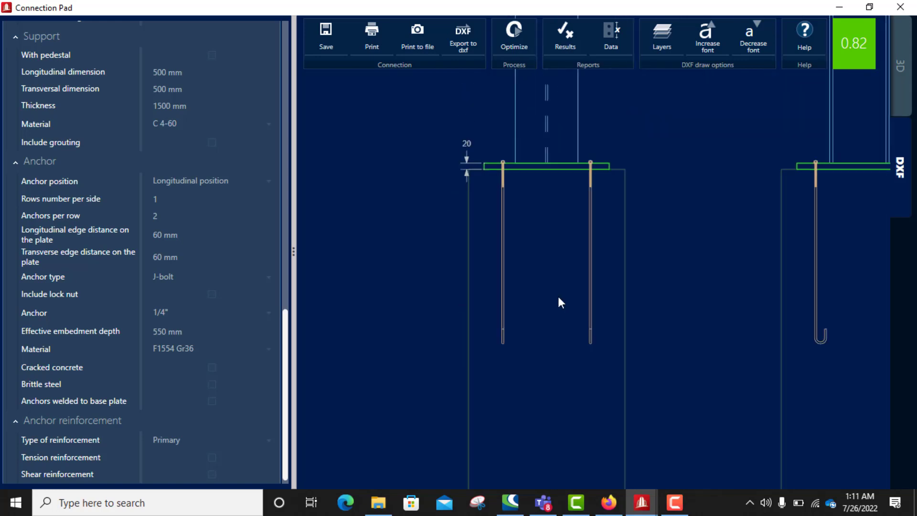
pyautogui.scroll(-4, 557, 300)
# Examine the hooked anchors and the base plate's size and material label in the front view, and return to the whole drawing
pyautogui.scroll(5, 714, 288)
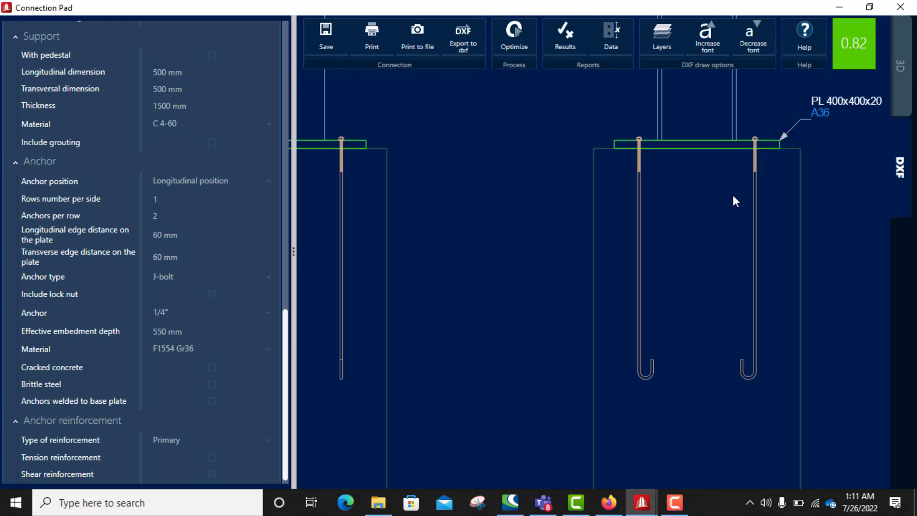
pyautogui.scroll(2, 730, 149)
pyautogui.scroll(-2, 616, 248)
pyautogui.scroll(-2, 814, 179)
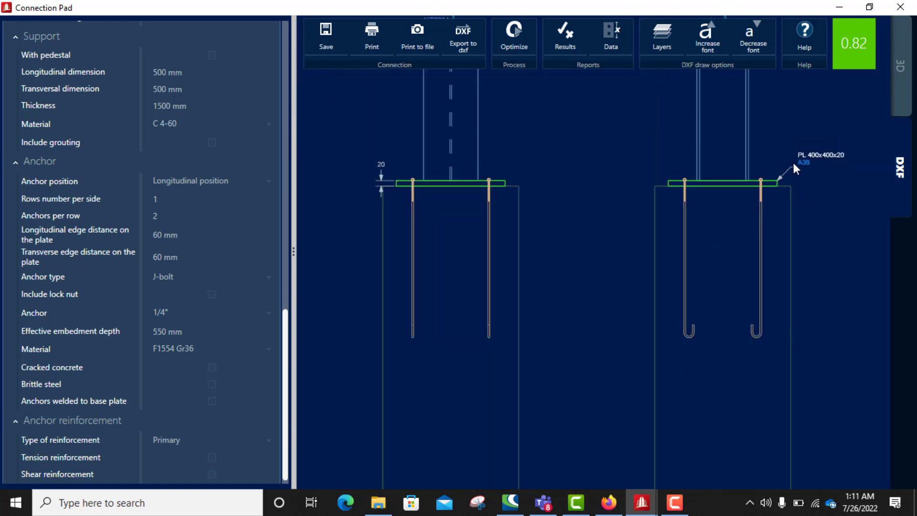
pyautogui.scroll(-3, 764, 258)
pyautogui.scroll(2, 709, 162)
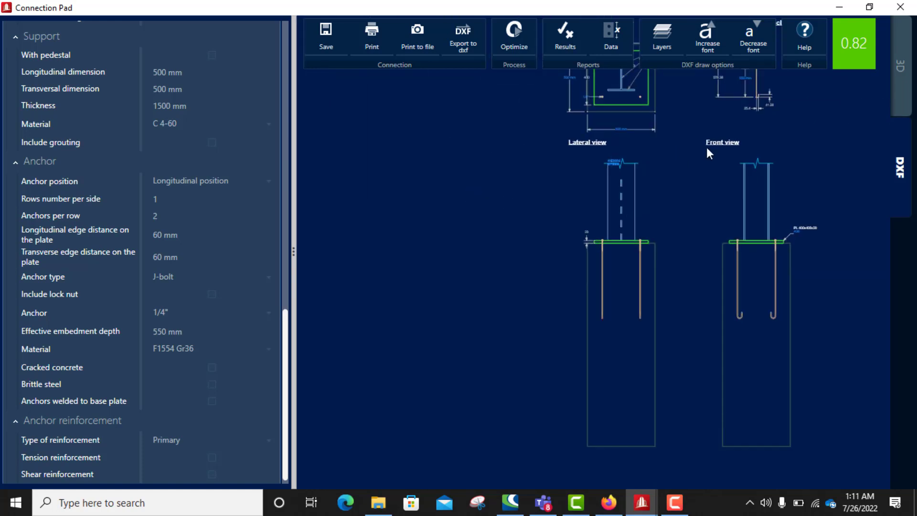
pyautogui.scroll(-3, 642, 262)
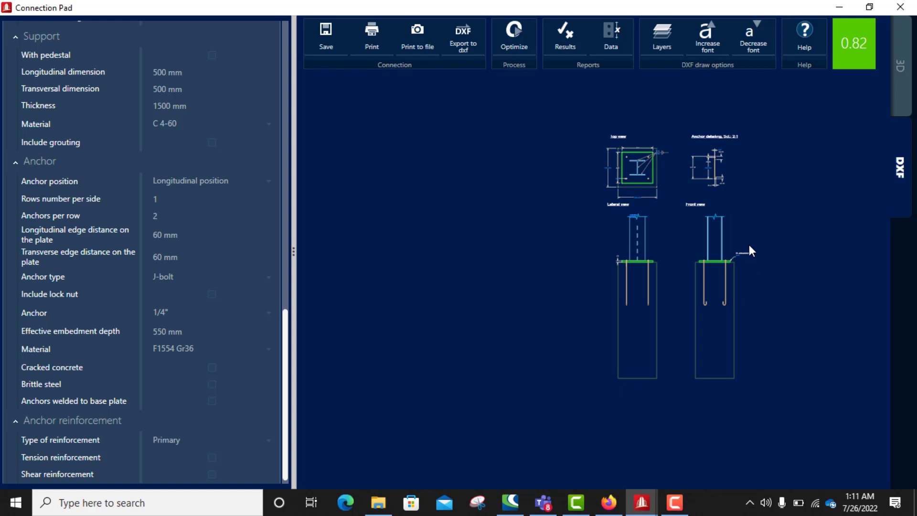